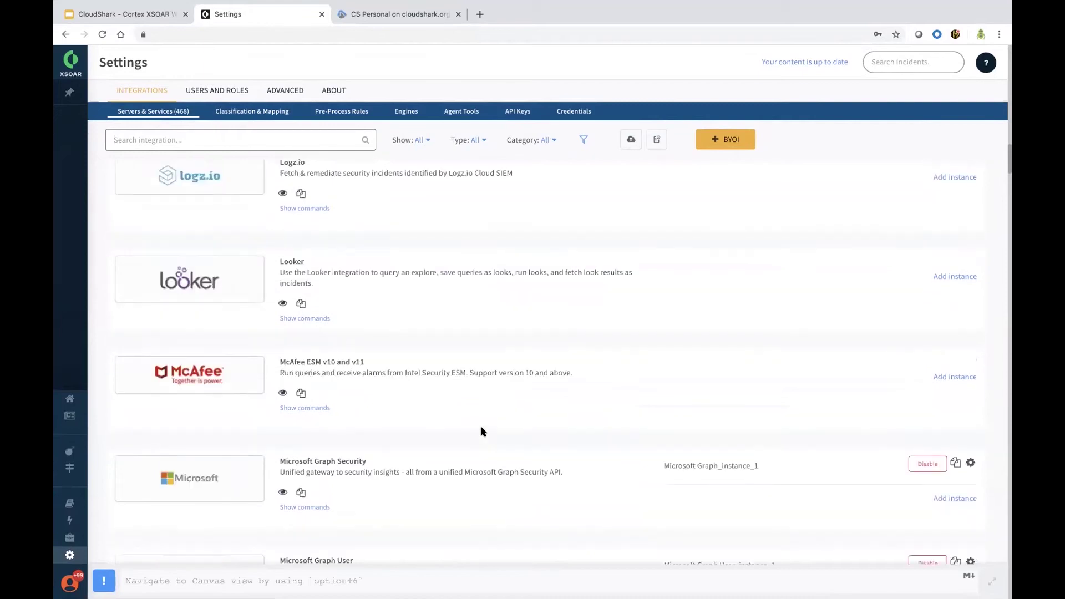
- Look through the available integrations and the choices in the category filter
scroll(482, 431, down, 10)
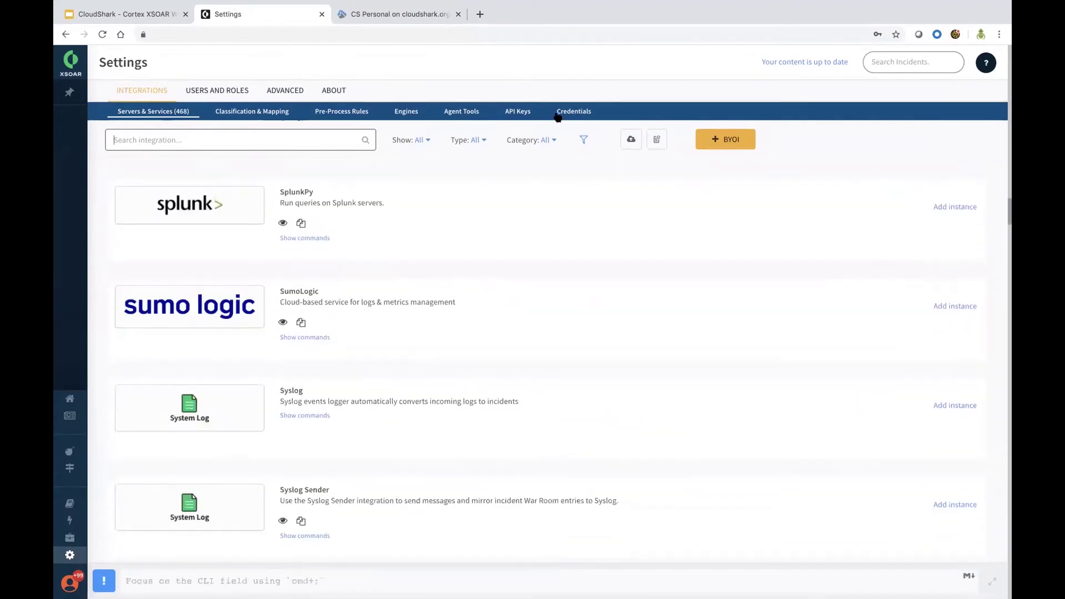
click(549, 142)
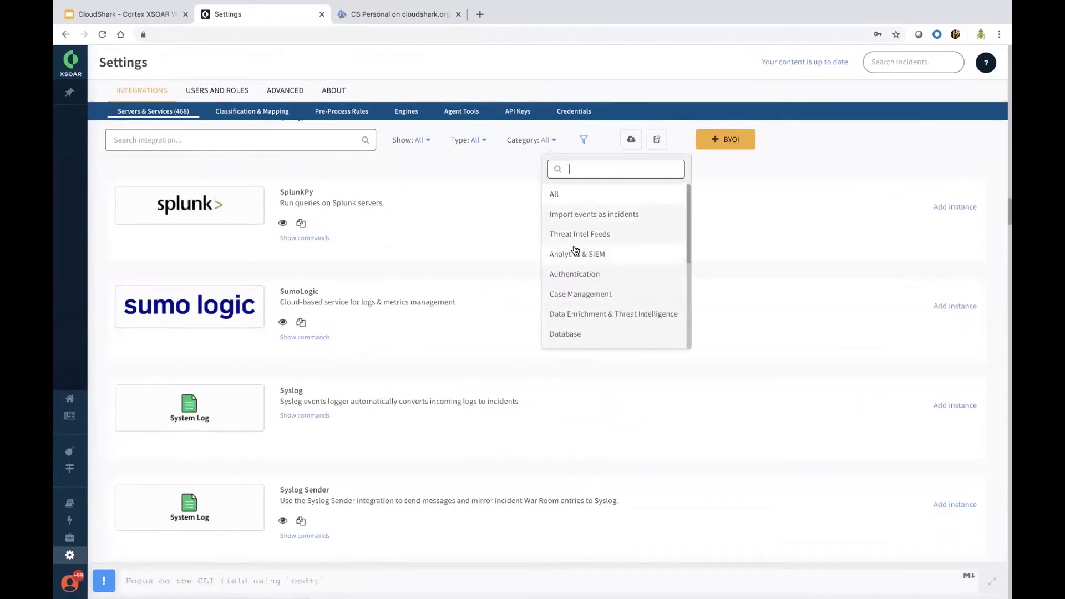
scroll(575, 309, down, 3)
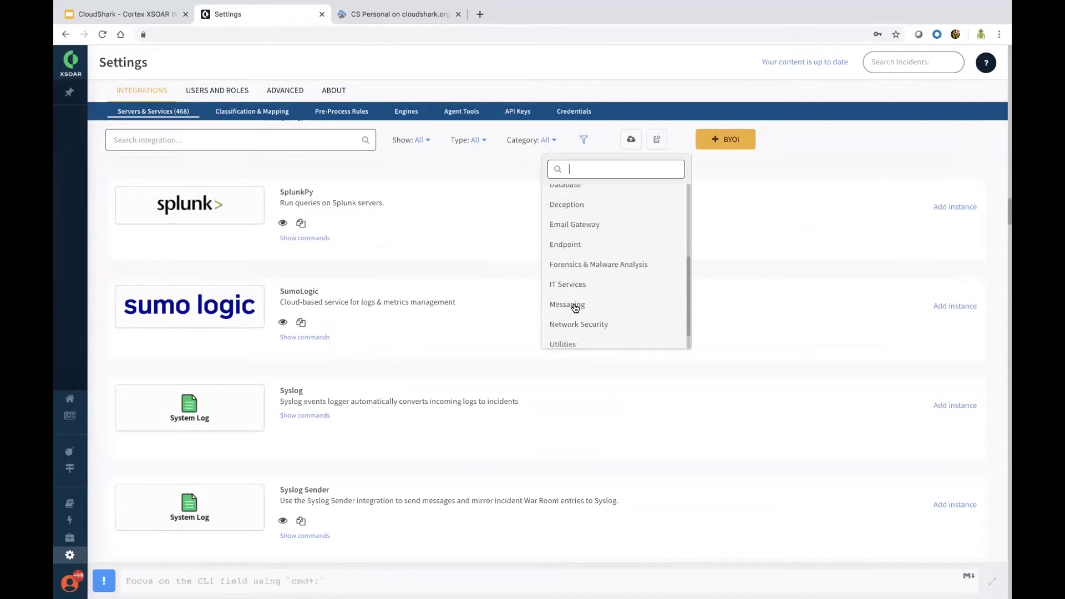
scroll(575, 308, up, 3)
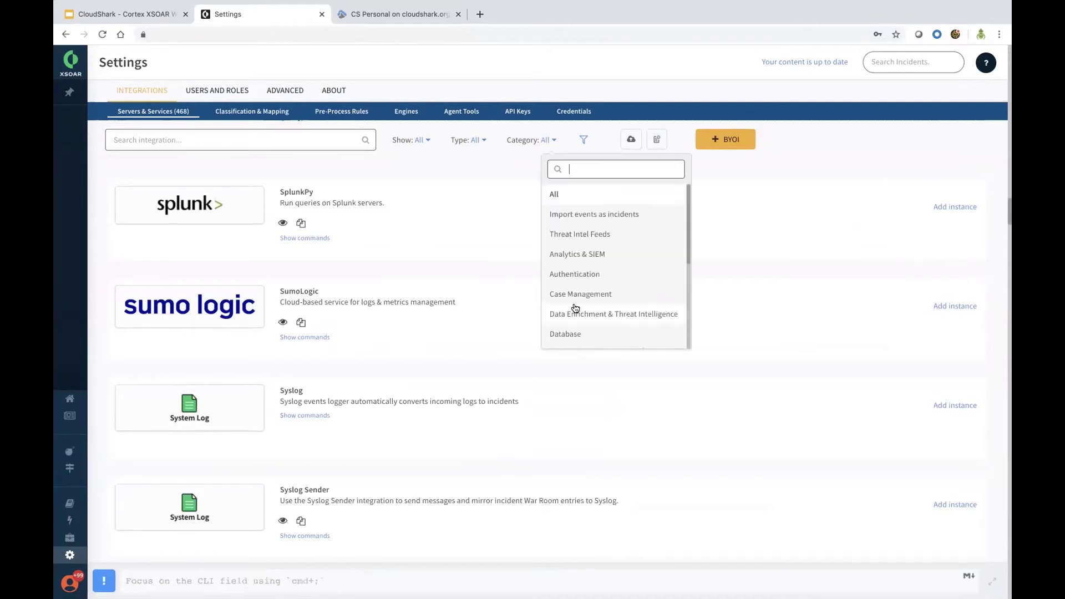
click(513, 247)
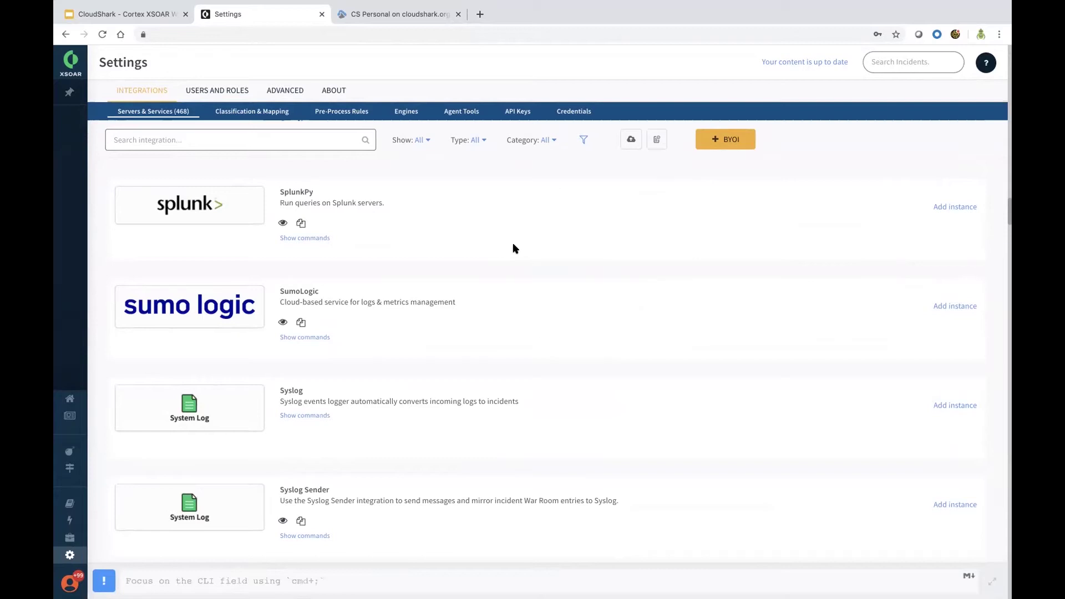
scroll(489, 380, down, 10)
scroll(477, 399, up, 5)
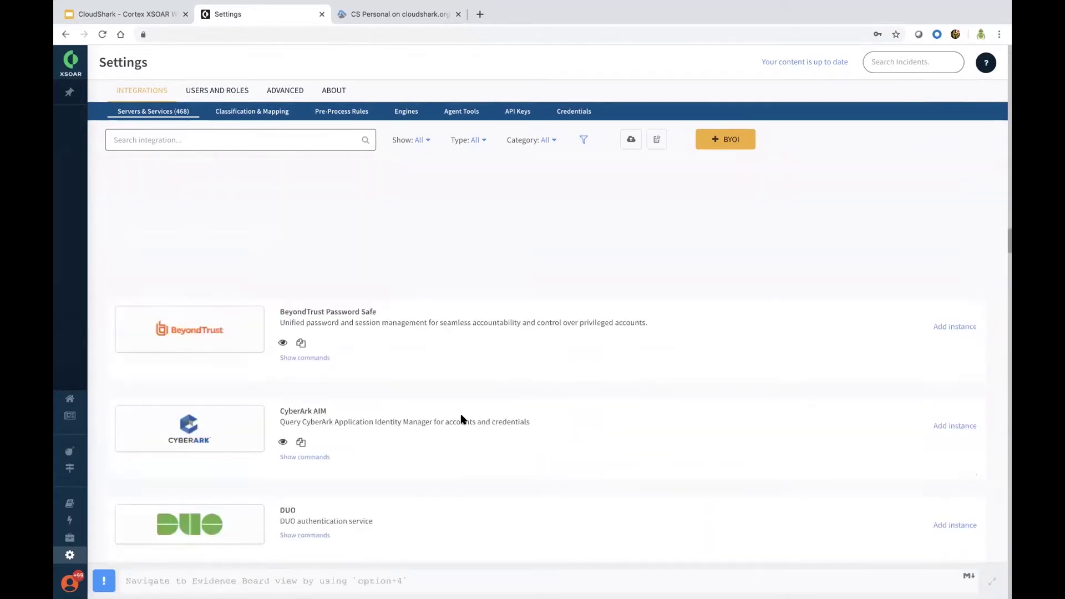
- Search the integrations for "cloudshar" and show the commands of the CloudShark integration
click(293, 138)
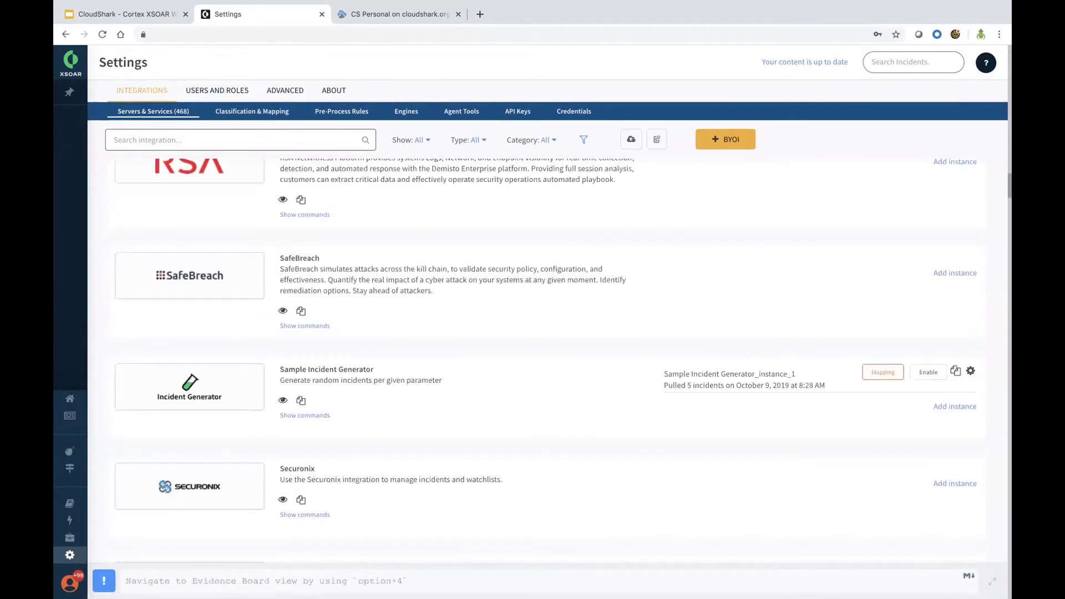
text(cloudhs)
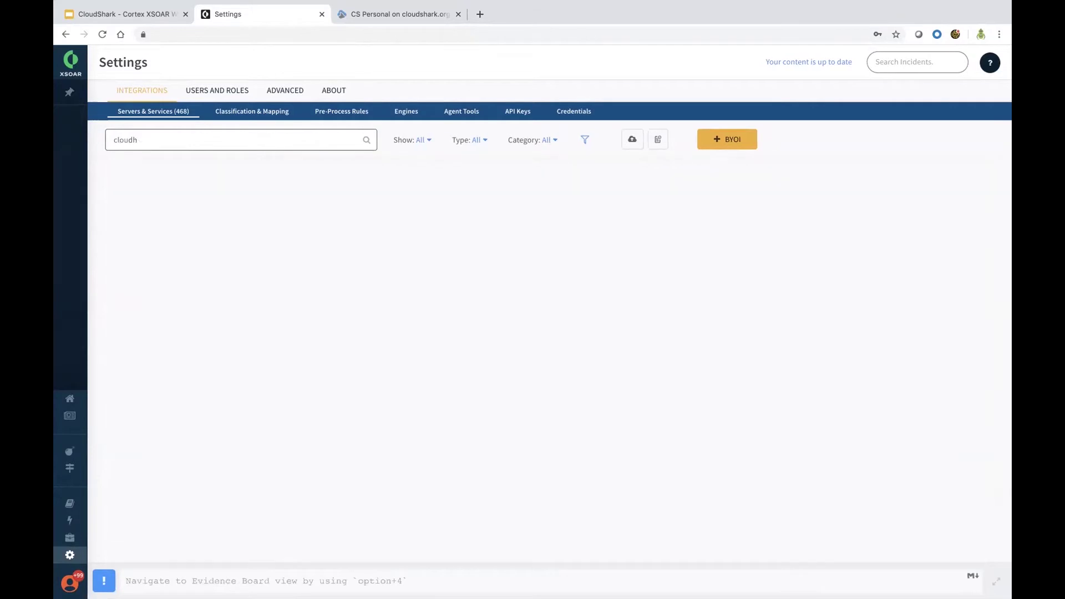
key(BackSpace)
text(shar)
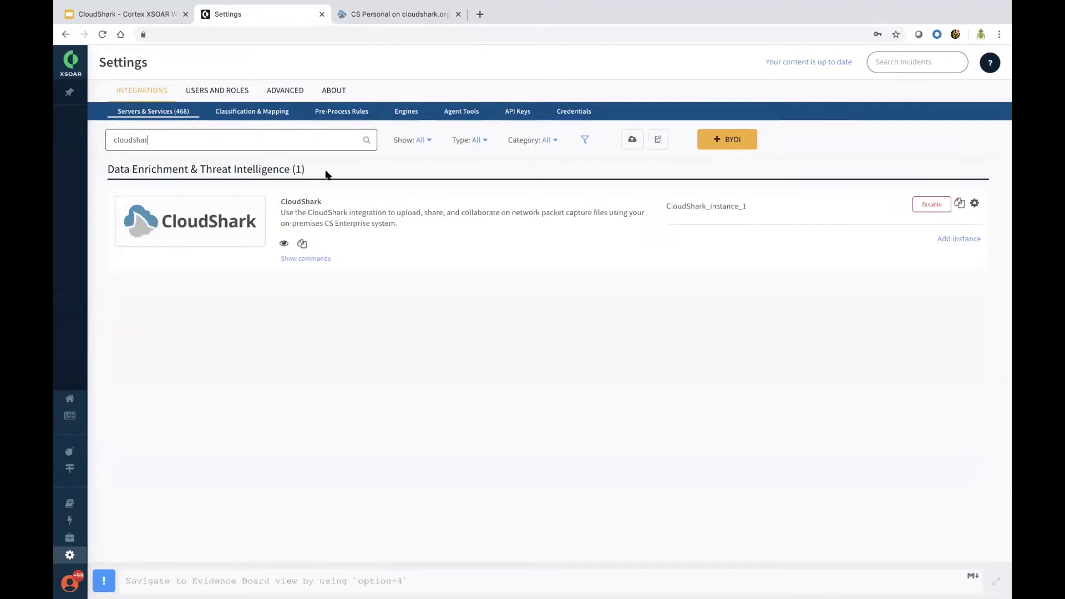
click(304, 259)
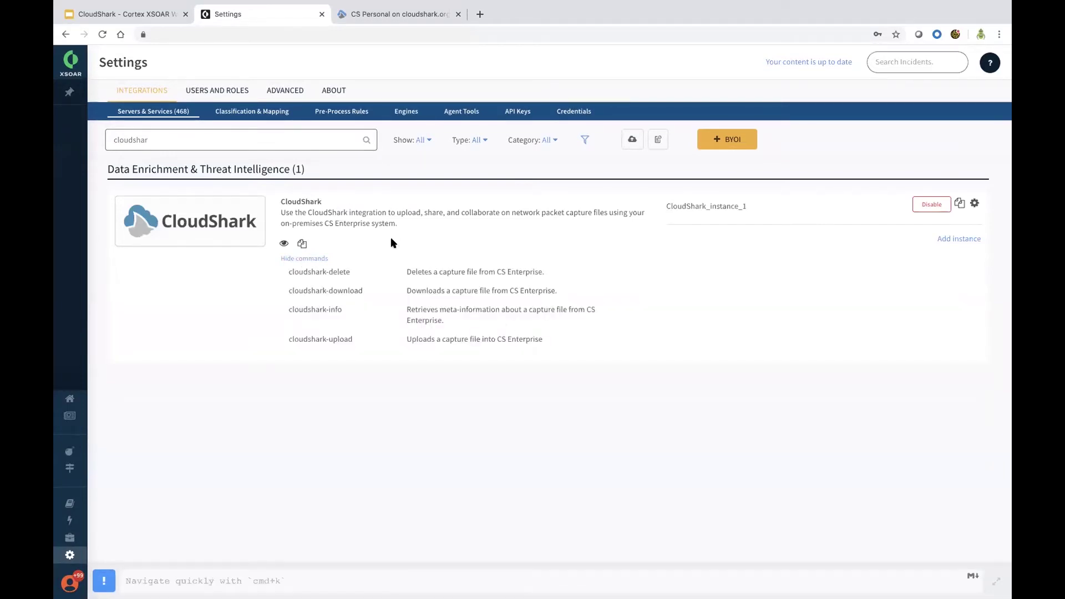
- Open the settings of CloudShark_instance_1, test its connection to the CS Enterprise server, and close the settings
click(973, 205)
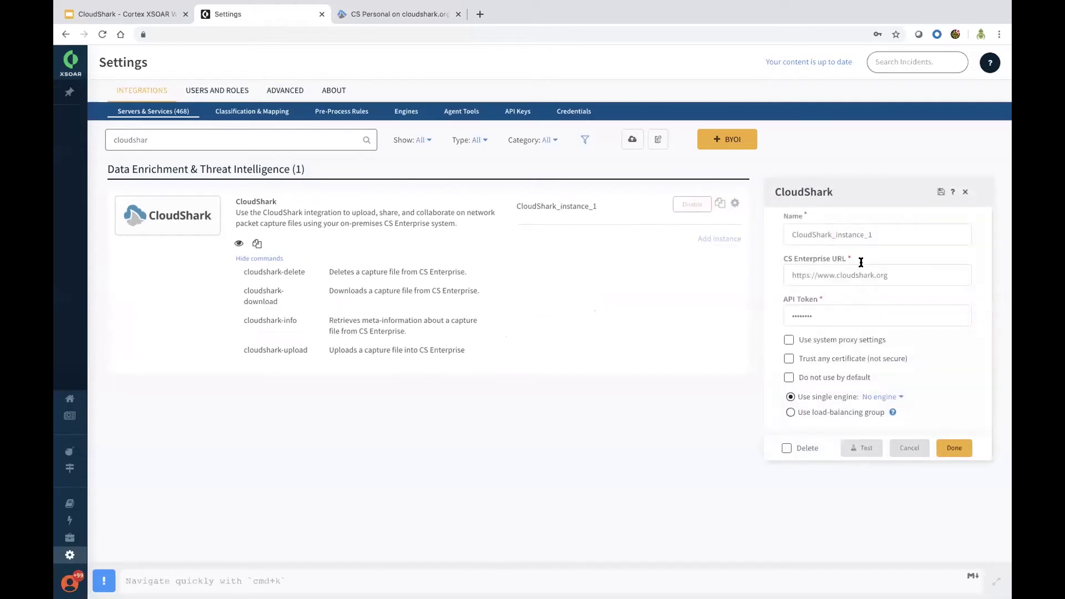
click(857, 448)
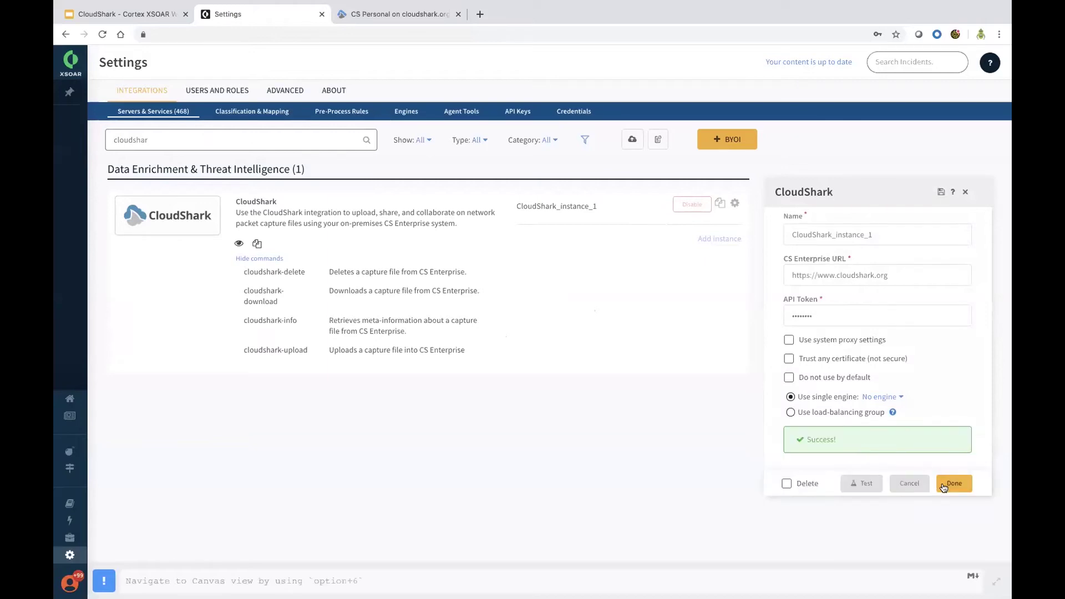
click(944, 490)
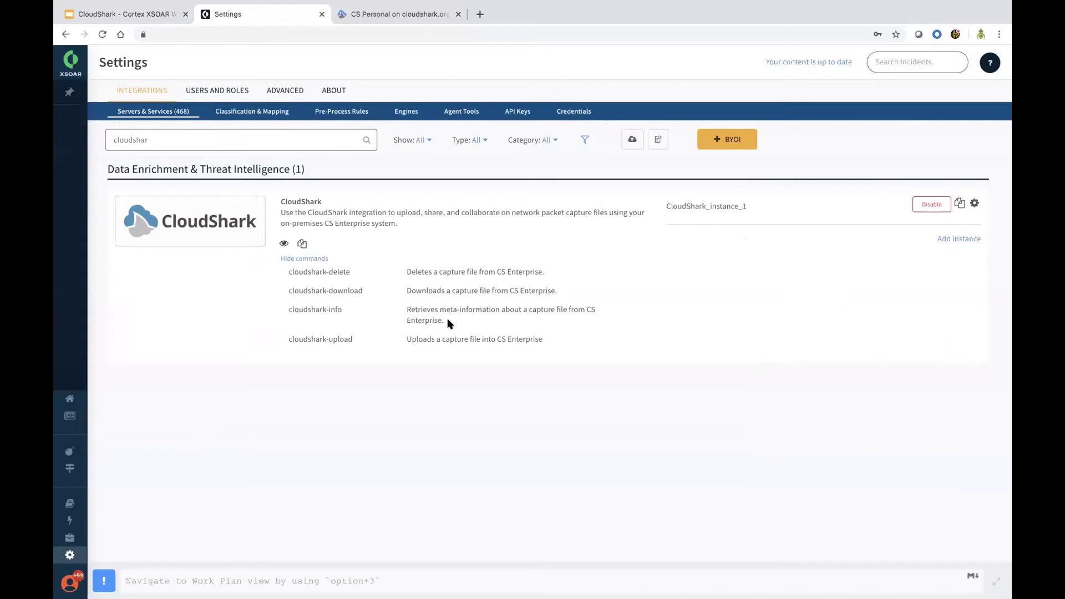
- Compose the !cloudshark-info command in the command line, choosing it from the suggested CloudShark commands
click(296, 579)
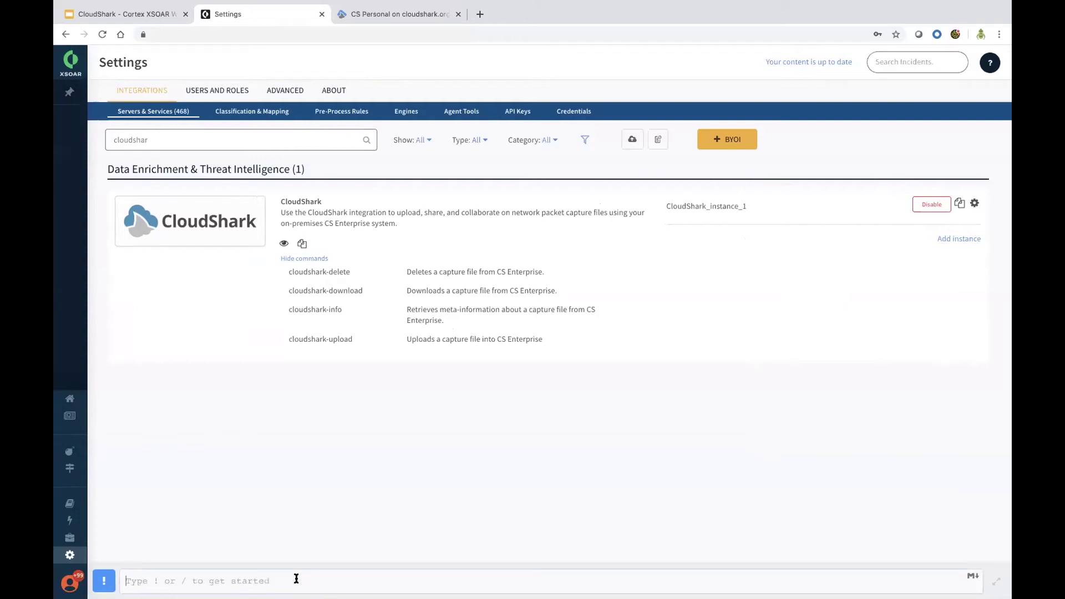
text(!)
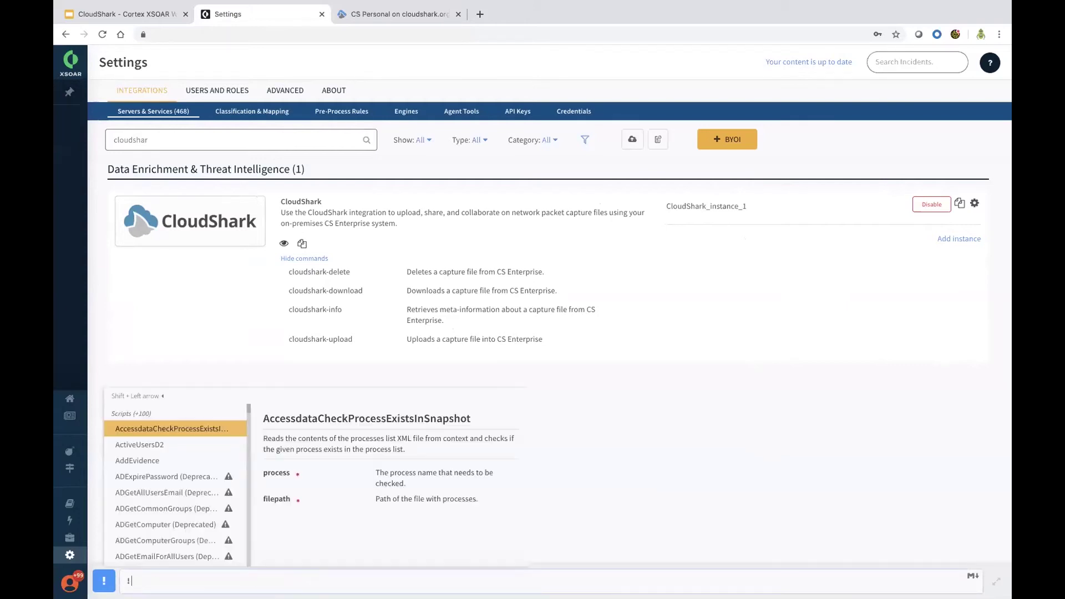
text(cloudshark-)
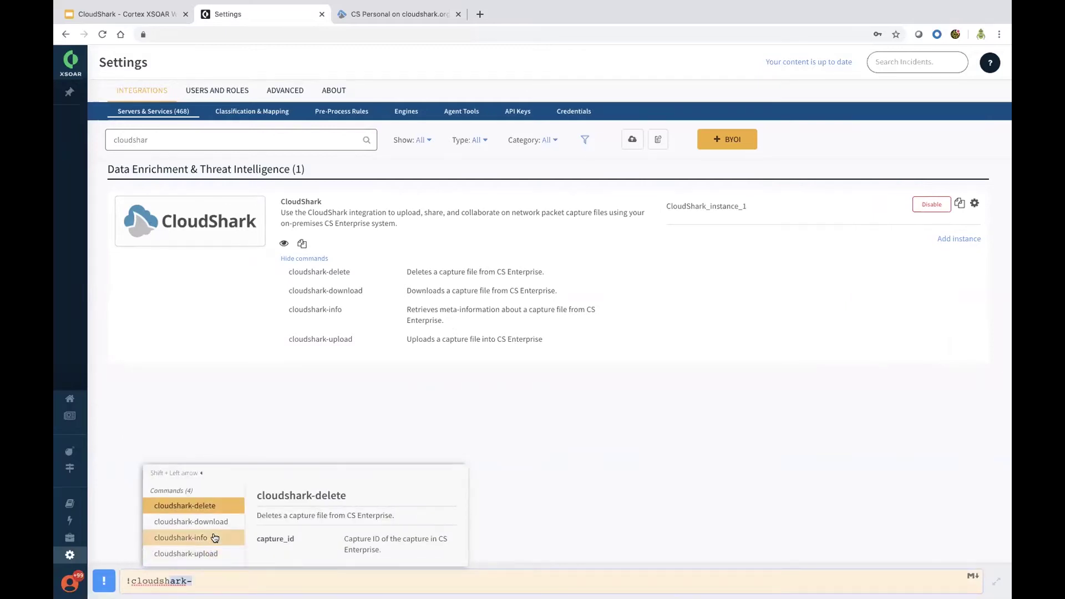
click(214, 537)
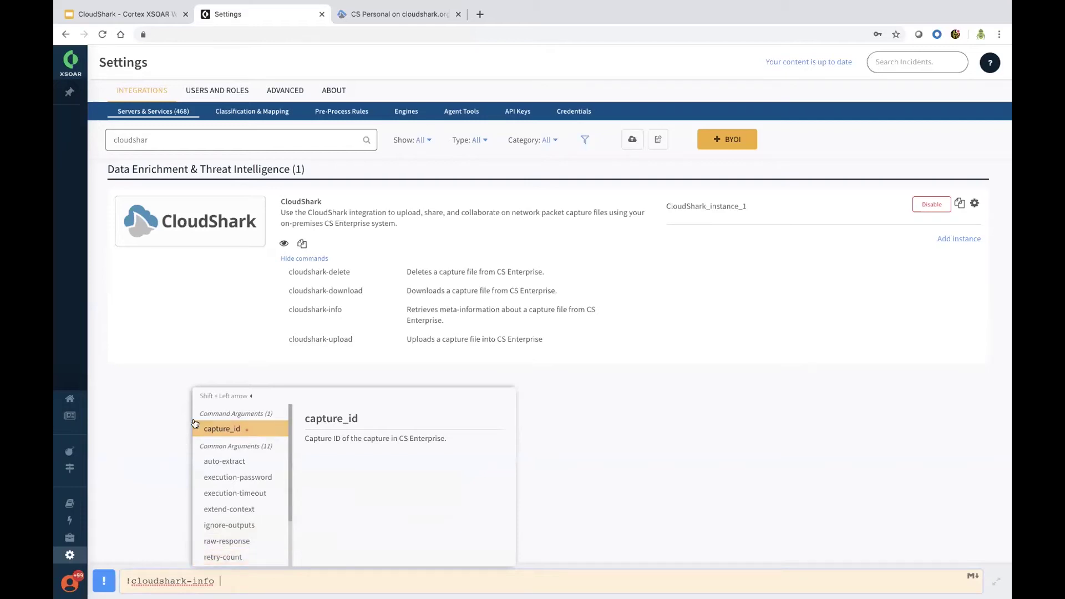
click(165, 434)
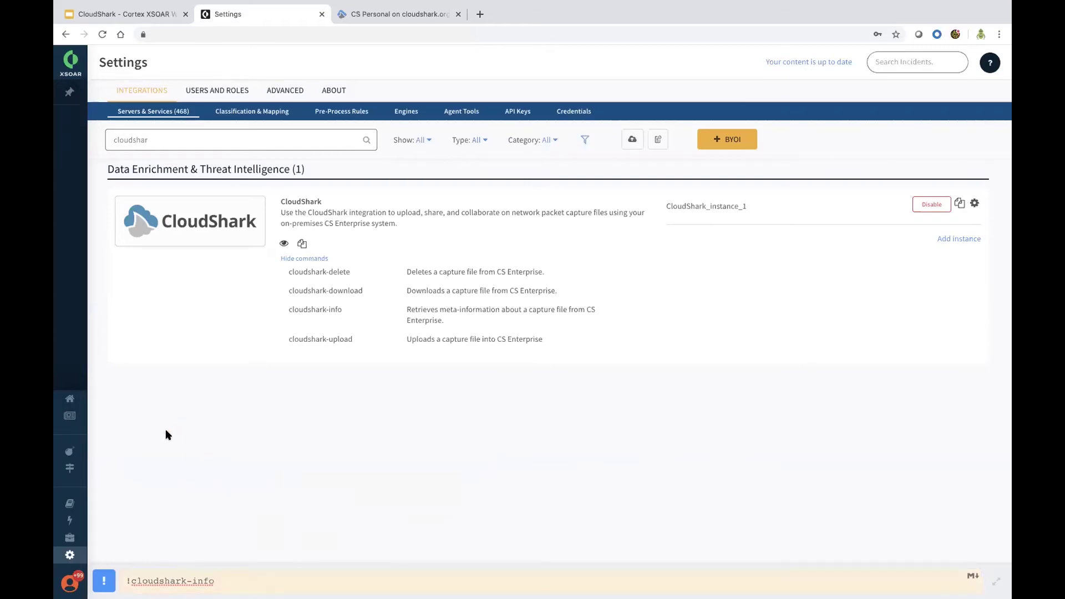
triple_click(220, 581)
click(476, 314)
- Open the starred incident "Analyze PCAP files using CloudShark" and review its summary down to the attachments
mouse_move(58, 236)
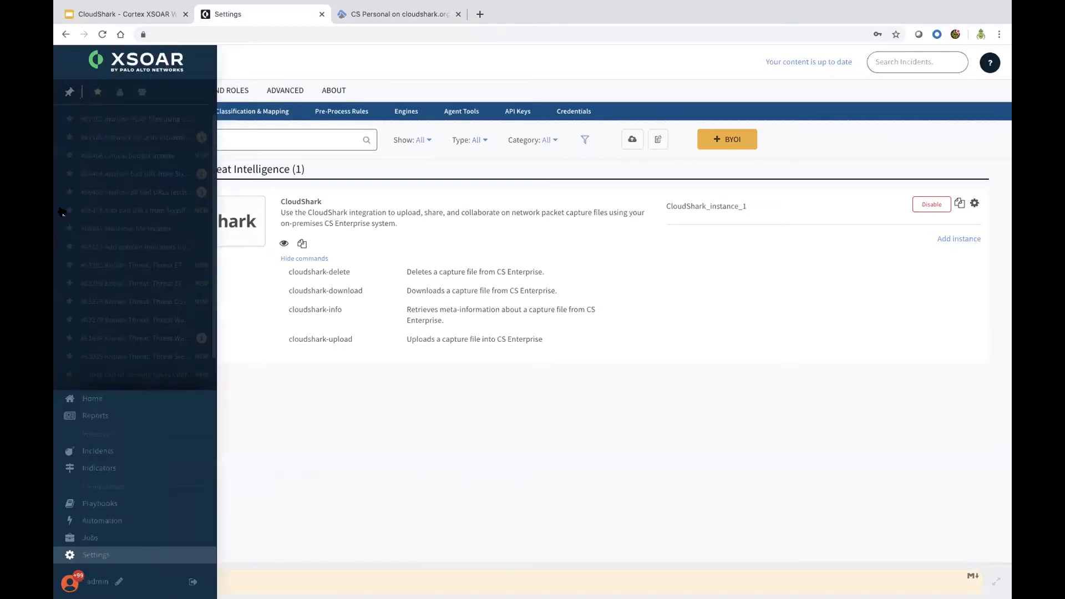
click(109, 119)
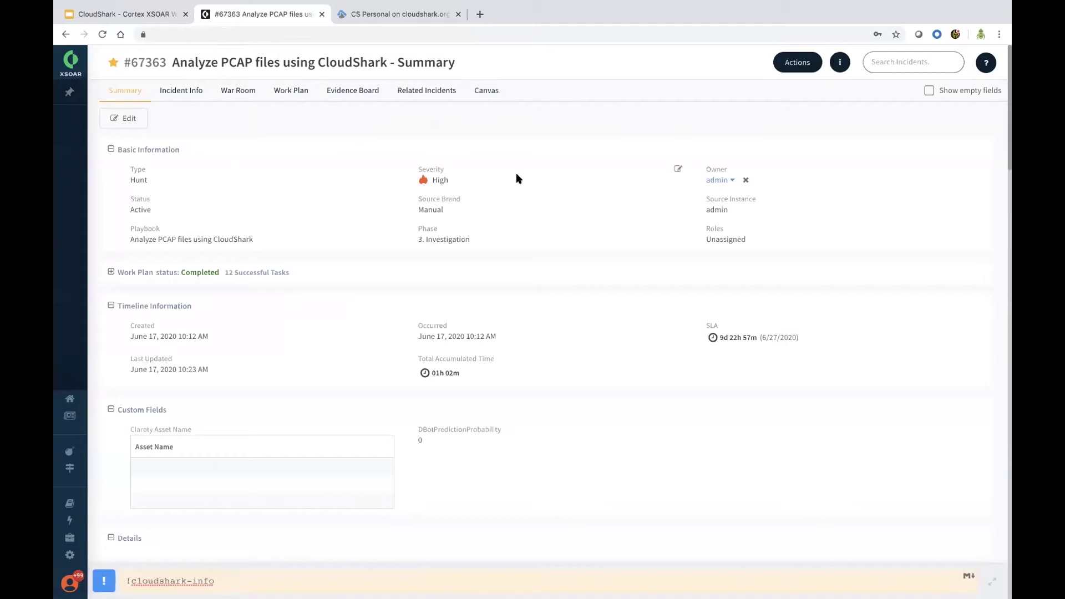
scroll(387, 381, down, 5)
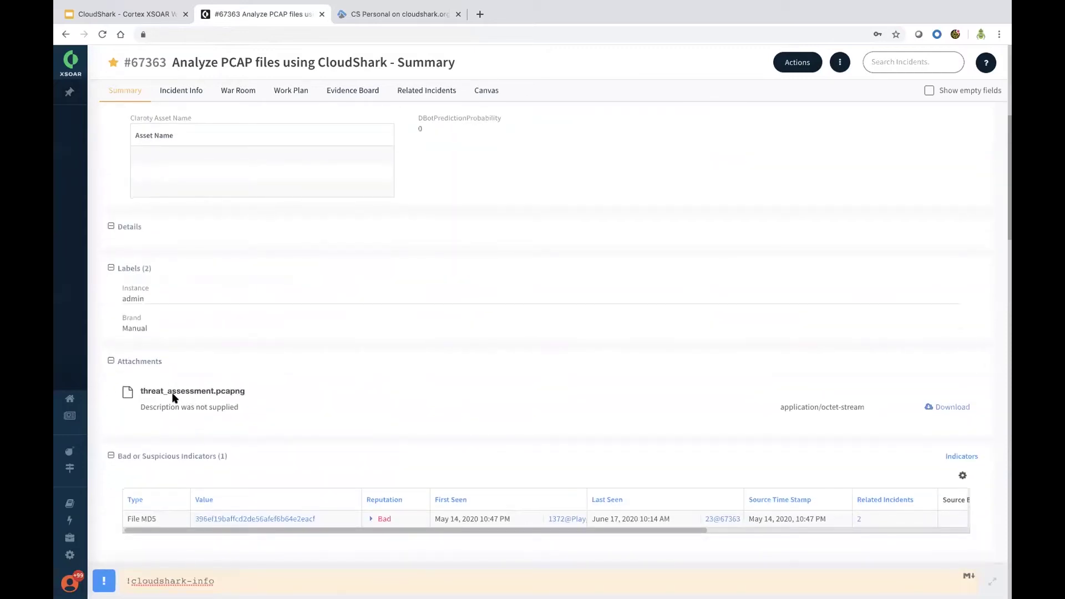
scroll(311, 398, up, 4)
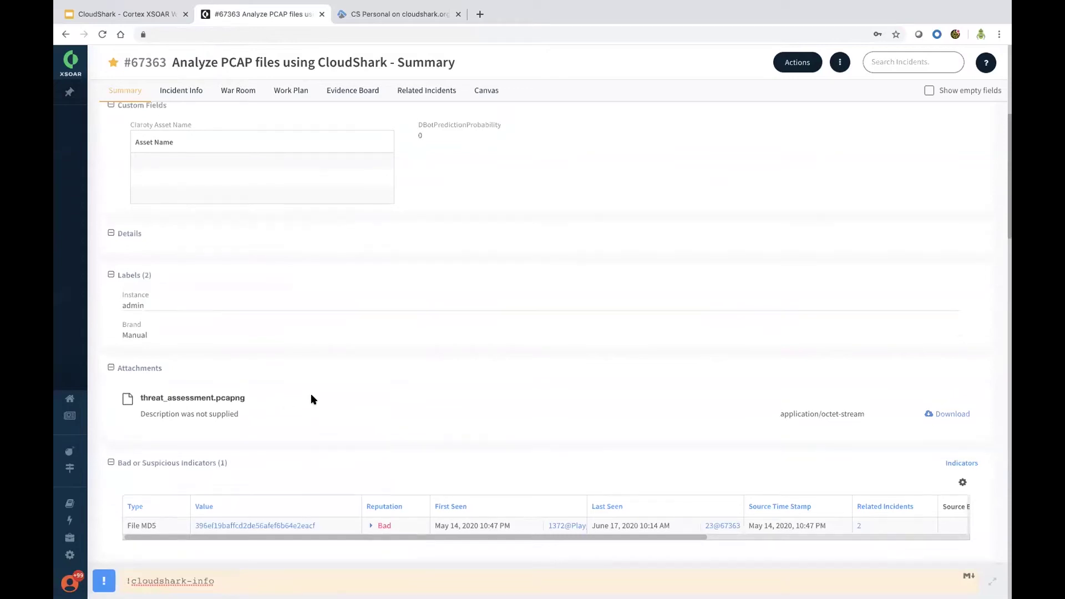
scroll(310, 398, down, 4)
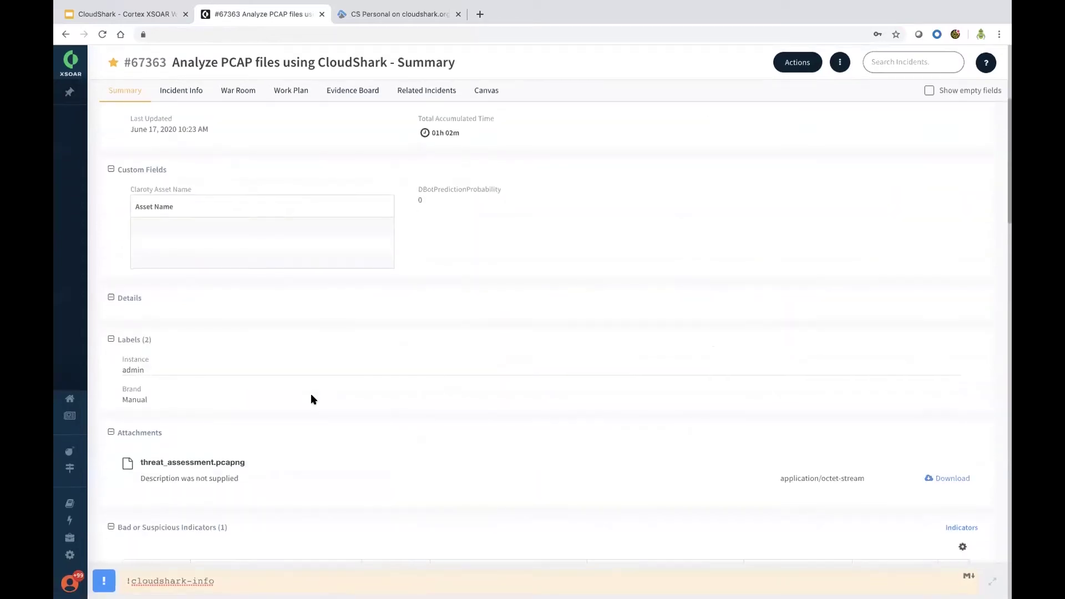
- Clear the pending command from the command line and examine the incident's attachments and bad or suspicious indicators
click(944, 577)
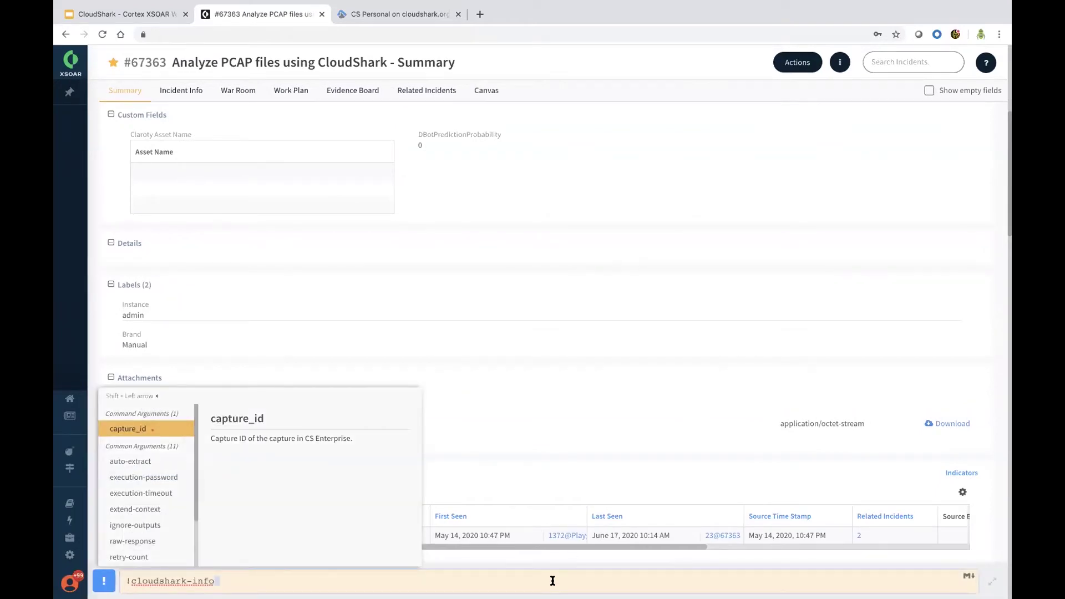
key(Return)
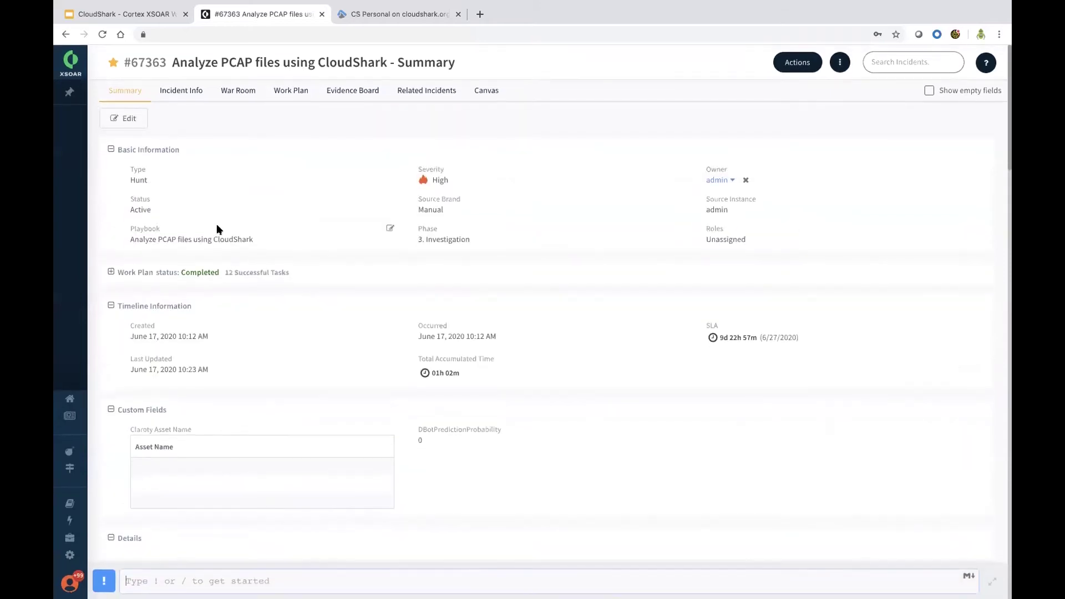
scroll(216, 224, down, 7)
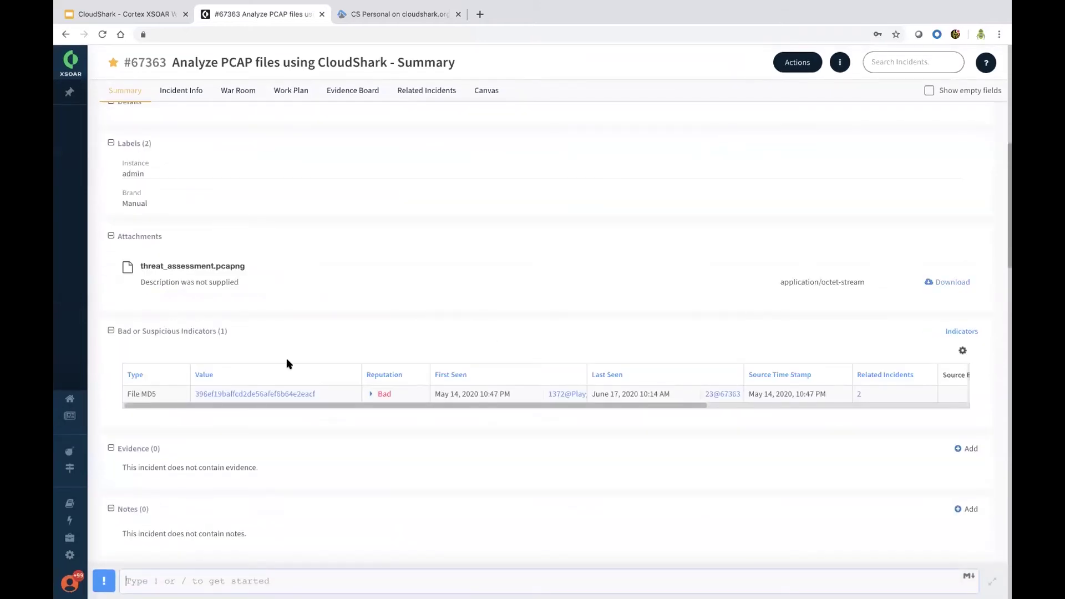
scroll(287, 363, down, 1)
mouse_move(291, 383)
mouse_down()
mouse_move(390, 383)
mouse_move(285, 380)
mouse_up()
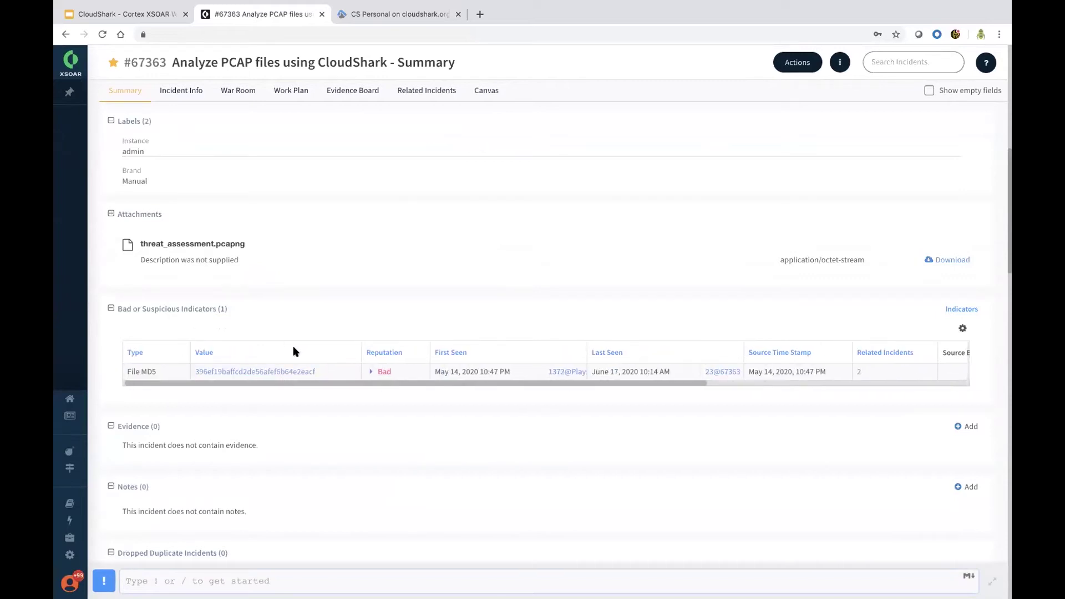
scroll(294, 351, down, 1)
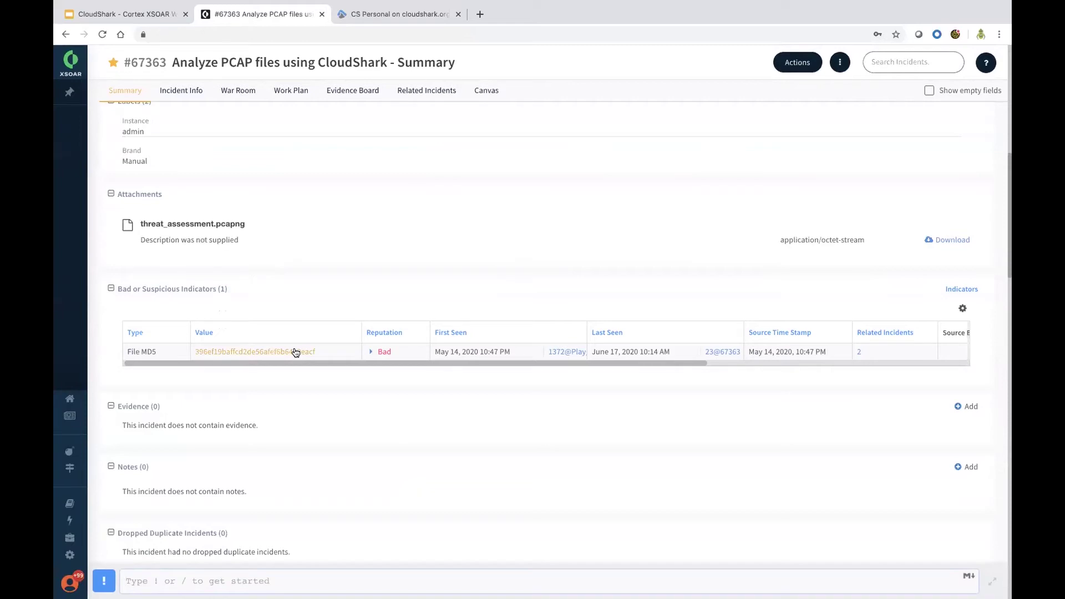
scroll(296, 352, up, 8)
scroll(295, 351, up, 3)
- Open the incident's work plan and view the result of the "Print the file EntryID" task
click(290, 90)
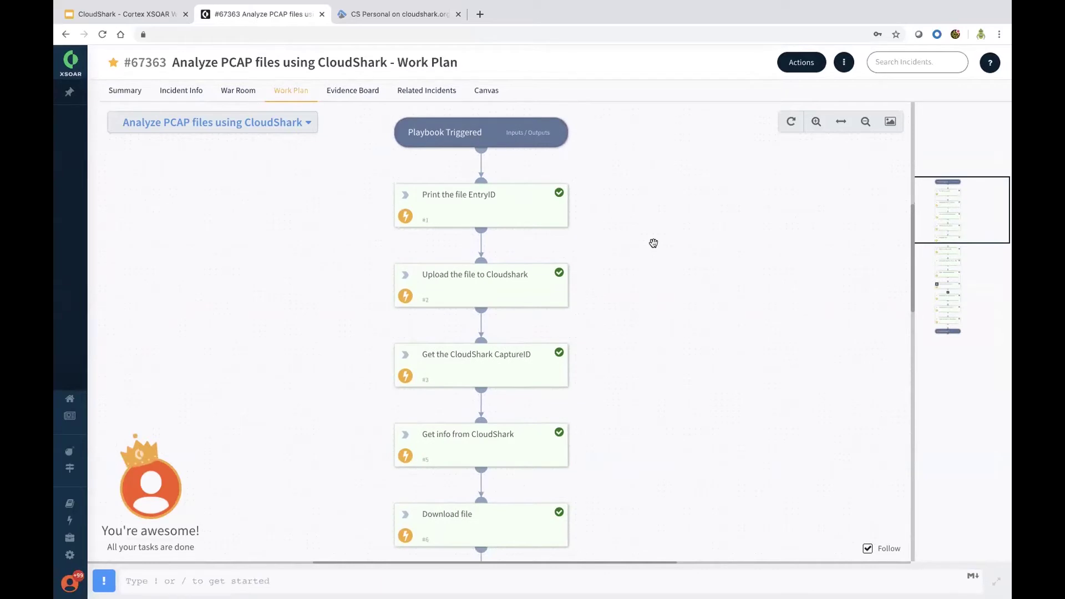
click(517, 209)
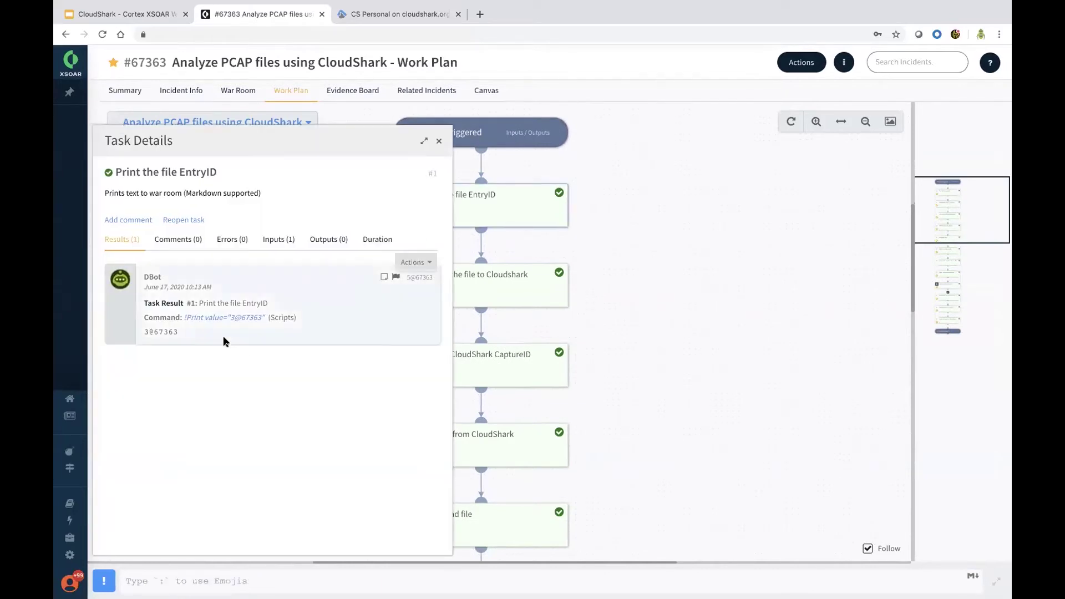
click(438, 143)
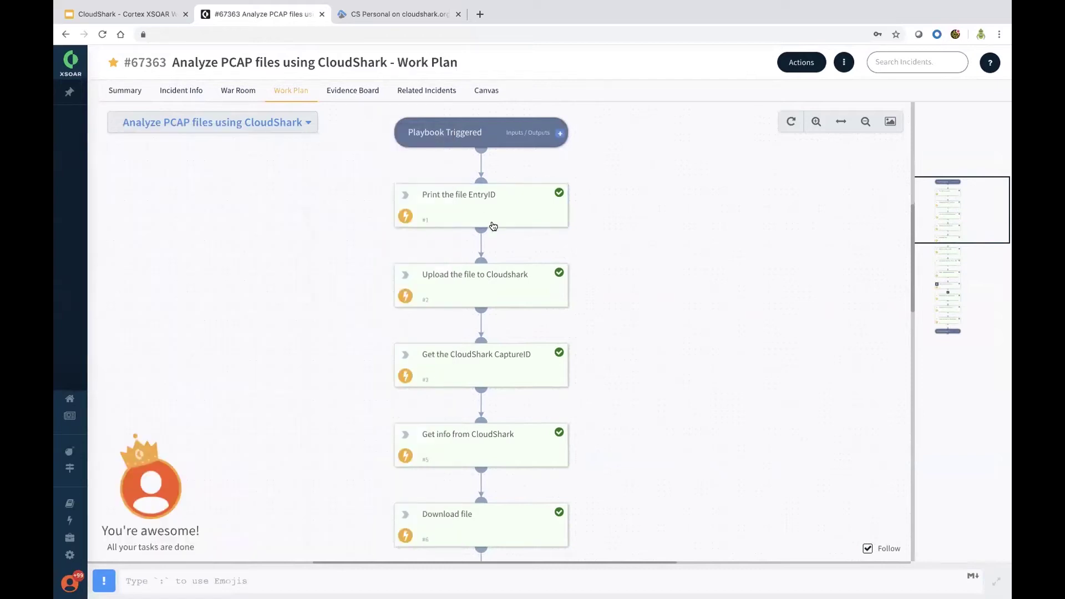
- View the result of the "Upload the file to Cloudshark" task and look over the playbook tasks that follow it
click(479, 281)
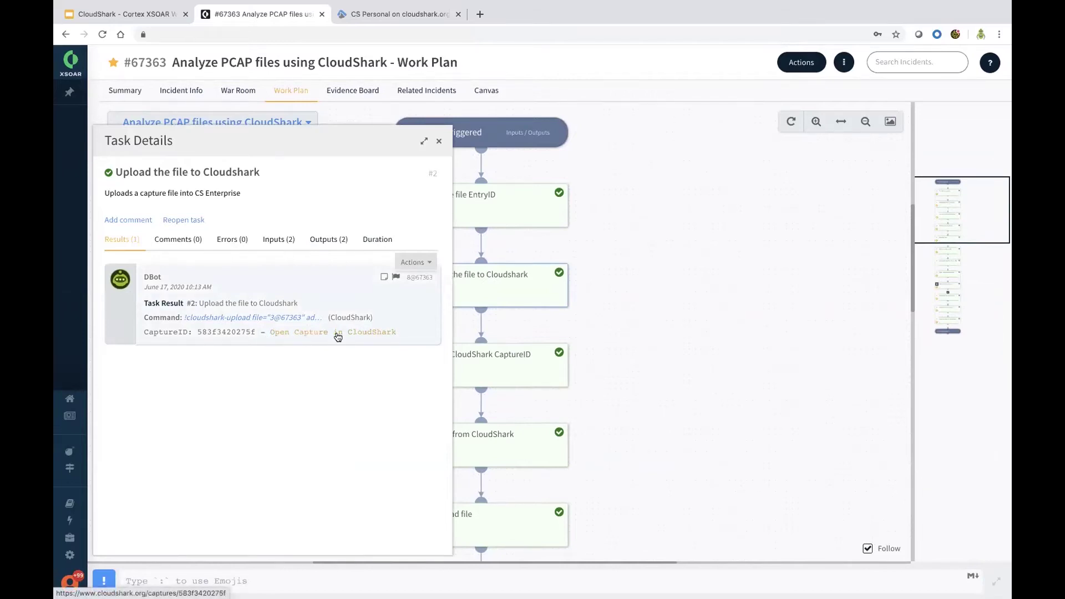
click(439, 143)
scroll(611, 283, down, 1)
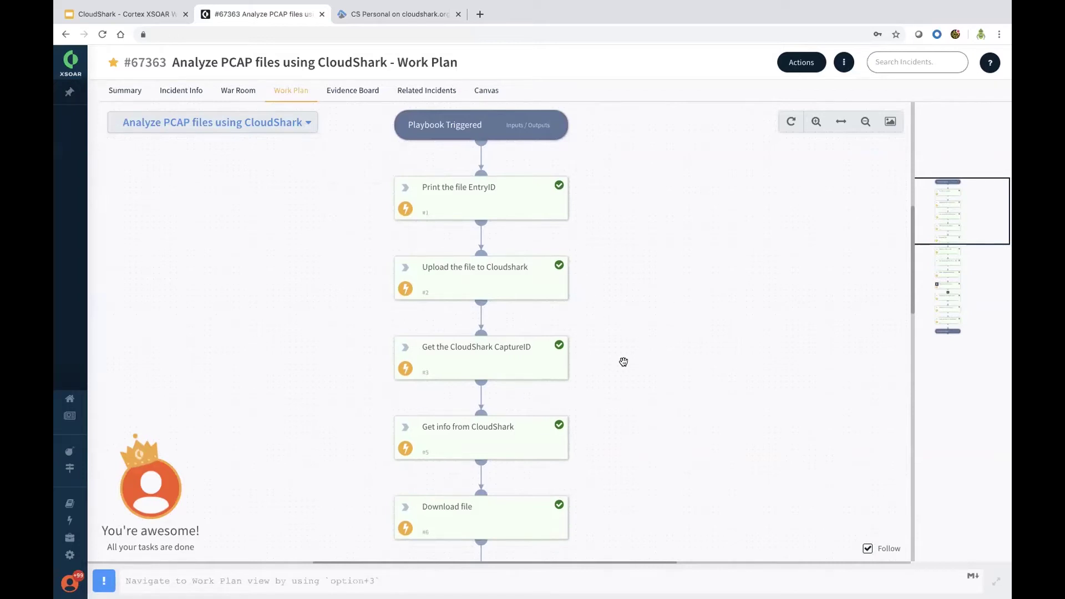
scroll(624, 361, down, 5)
scroll(624, 362, up, 8)
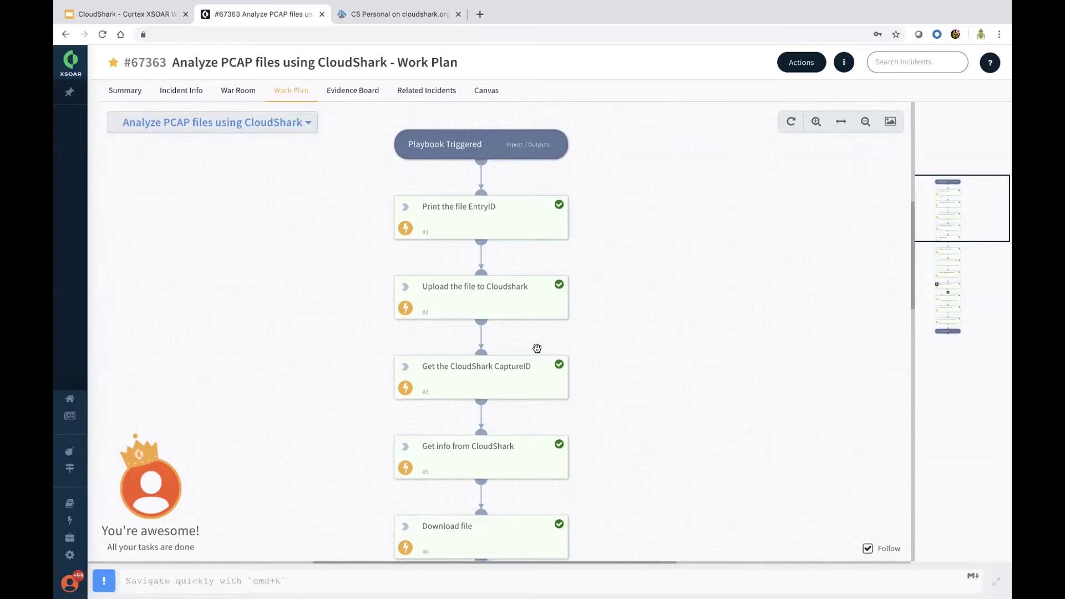
scroll(536, 344, down, 5)
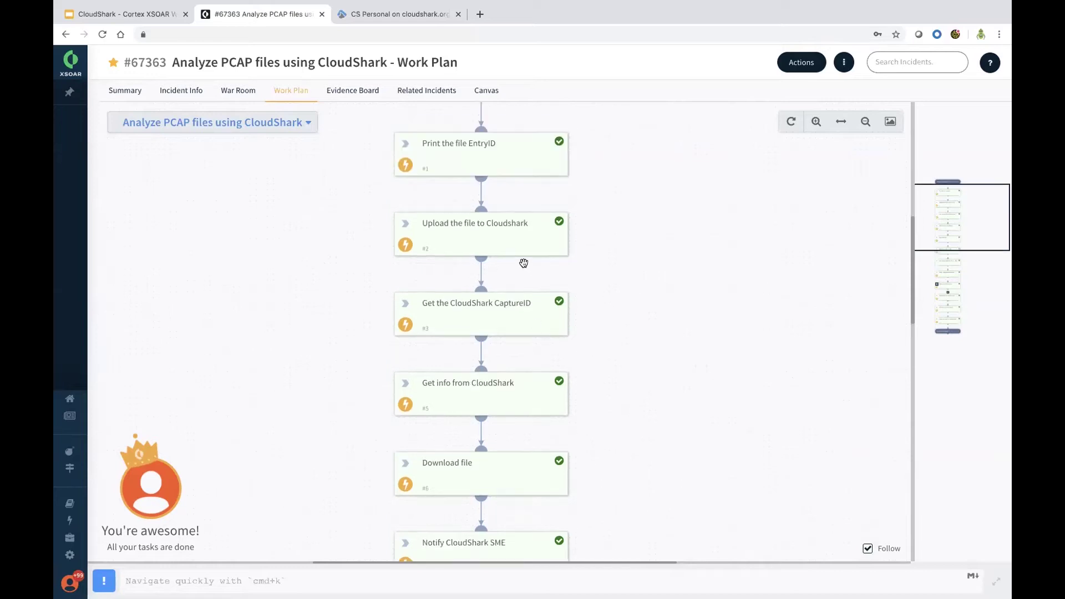
- View the result of the "Get the CloudShark CaptureID" task and the capture file info returned by "Get info from CloudShark"
click(497, 307)
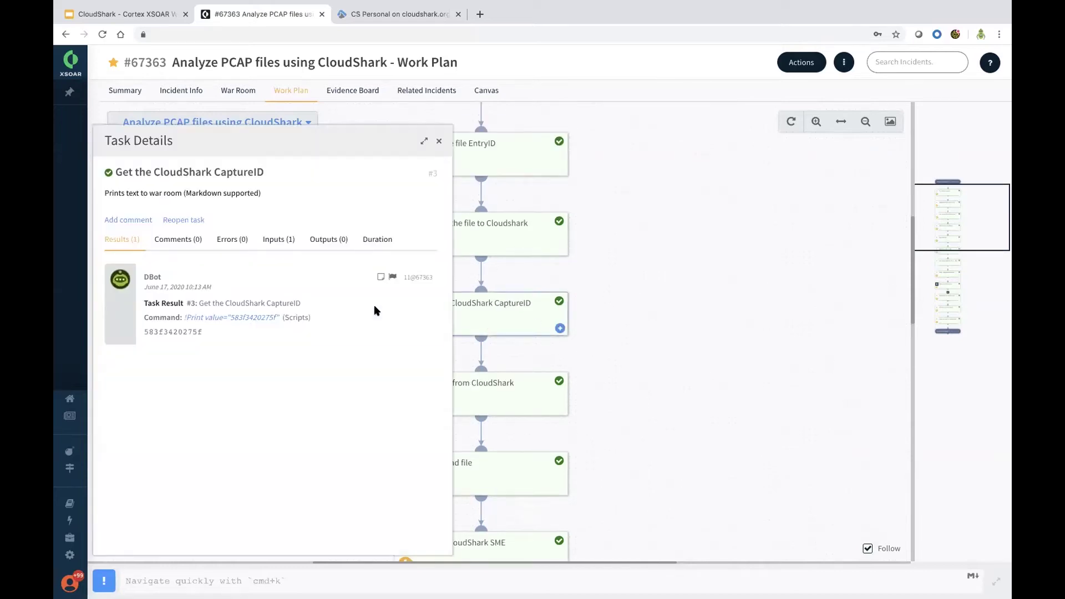
click(439, 141)
scroll(480, 283, down, 5)
click(480, 283)
scroll(376, 362, down, 3)
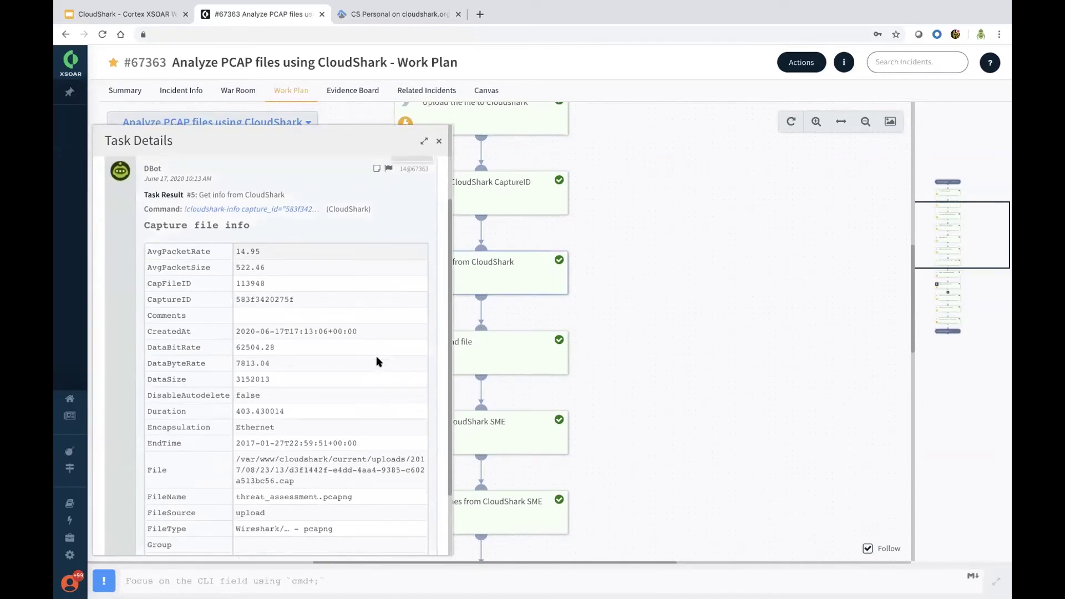
scroll(377, 362, down, 1)
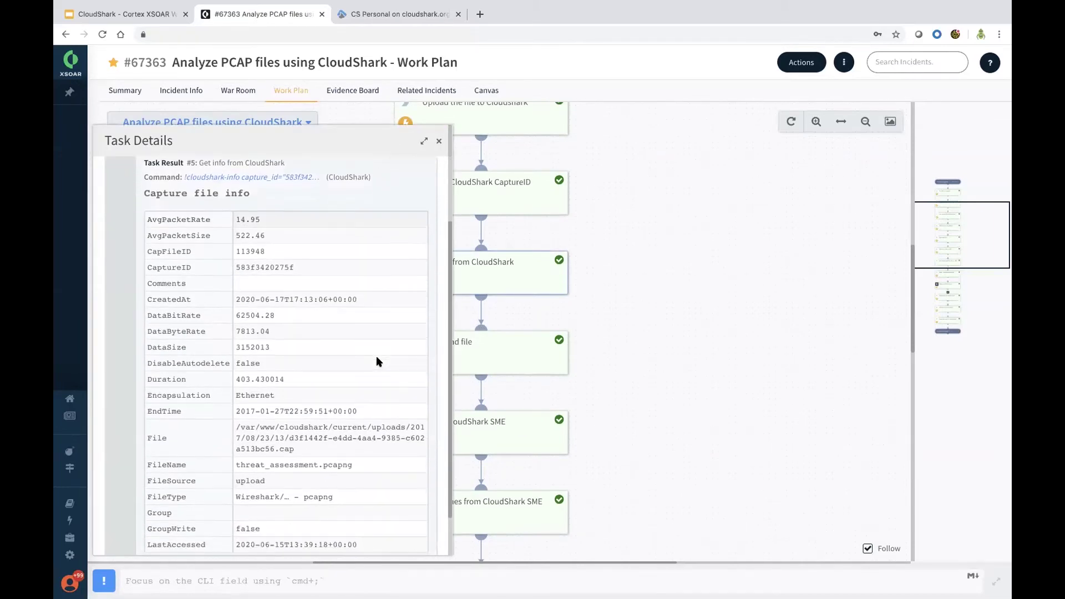
scroll(377, 362, down, 1)
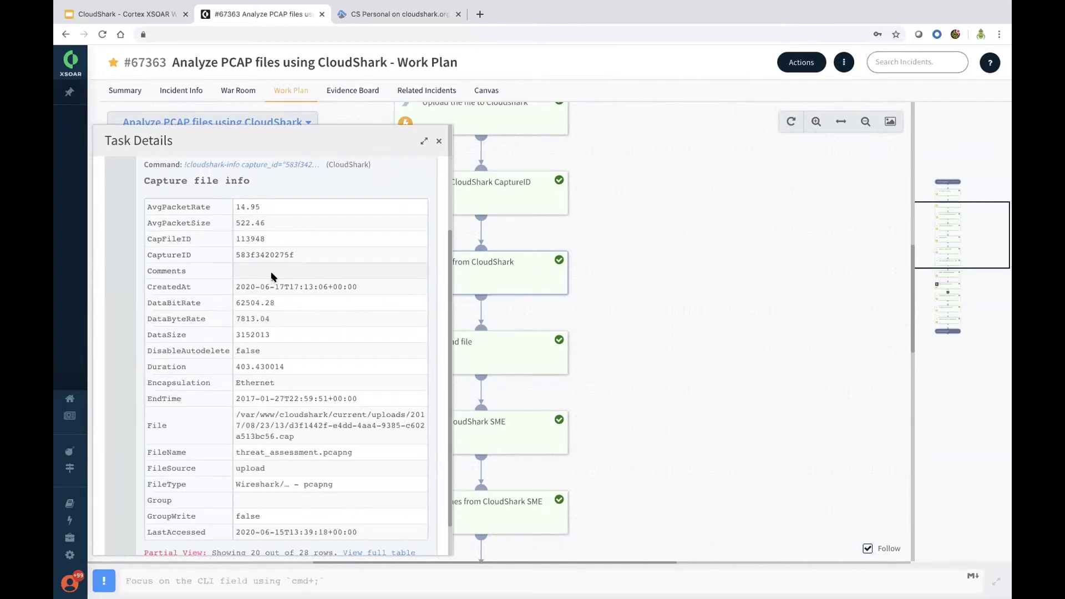
scroll(272, 277, down, 1)
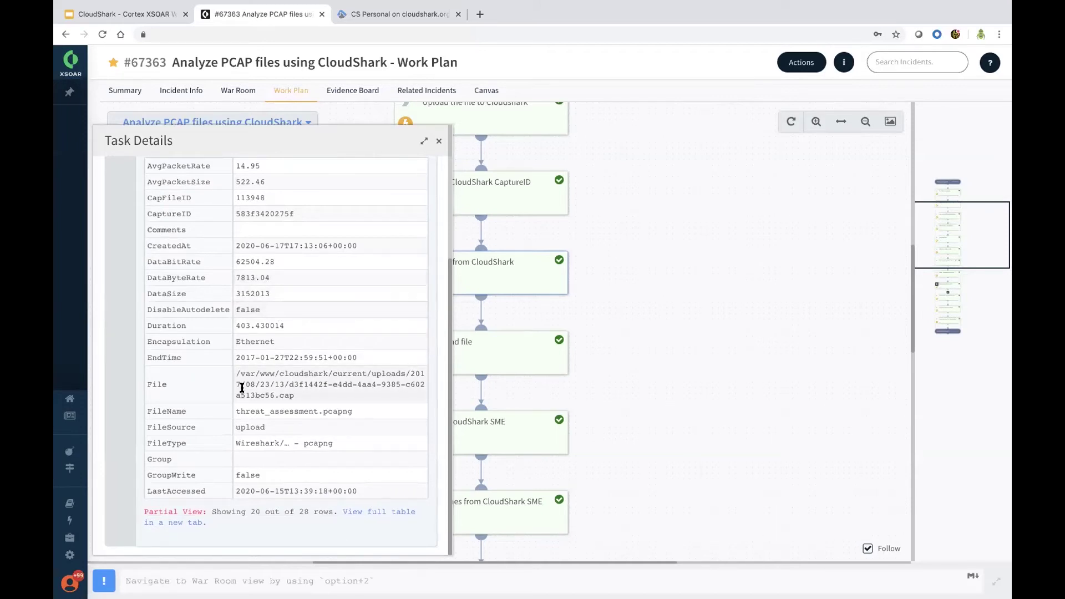
- Open the full capture file info table in a new tab and examine its columns, including the tag list
click(371, 511)
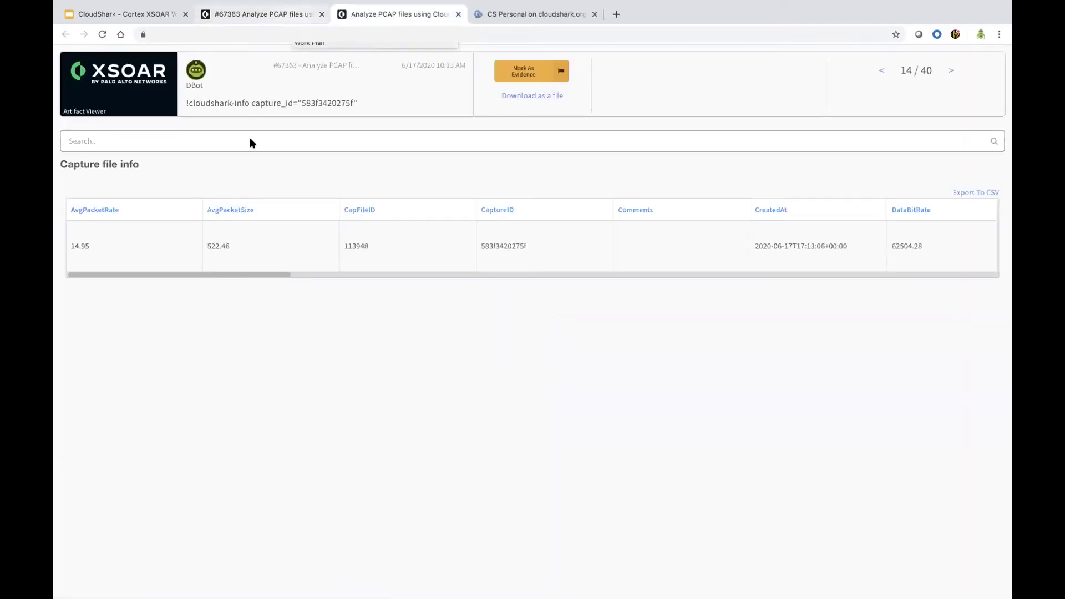
drag(207, 274, 996, 276)
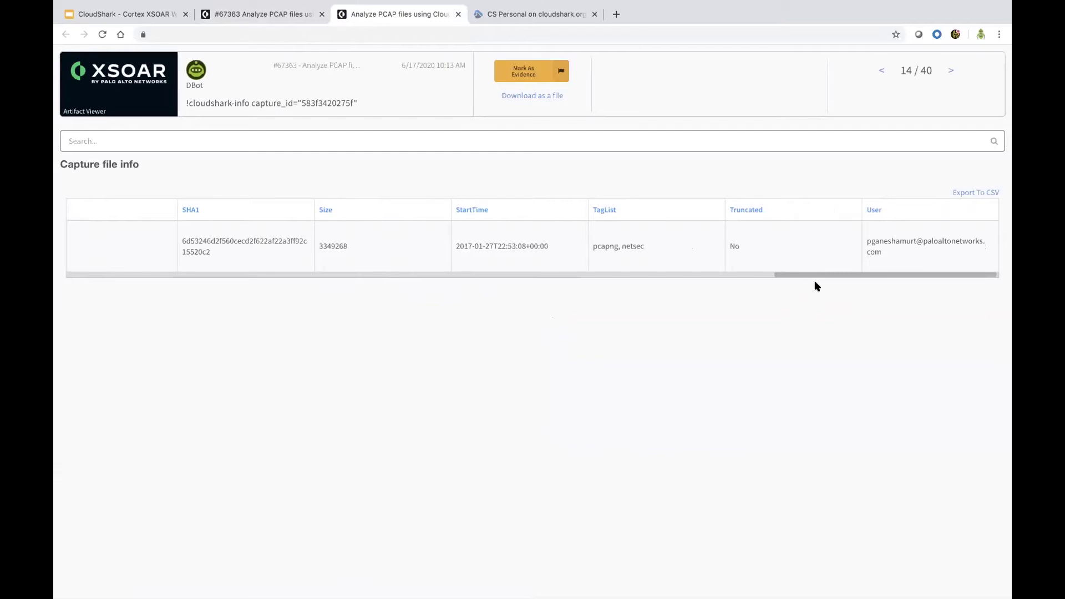
click(682, 275)
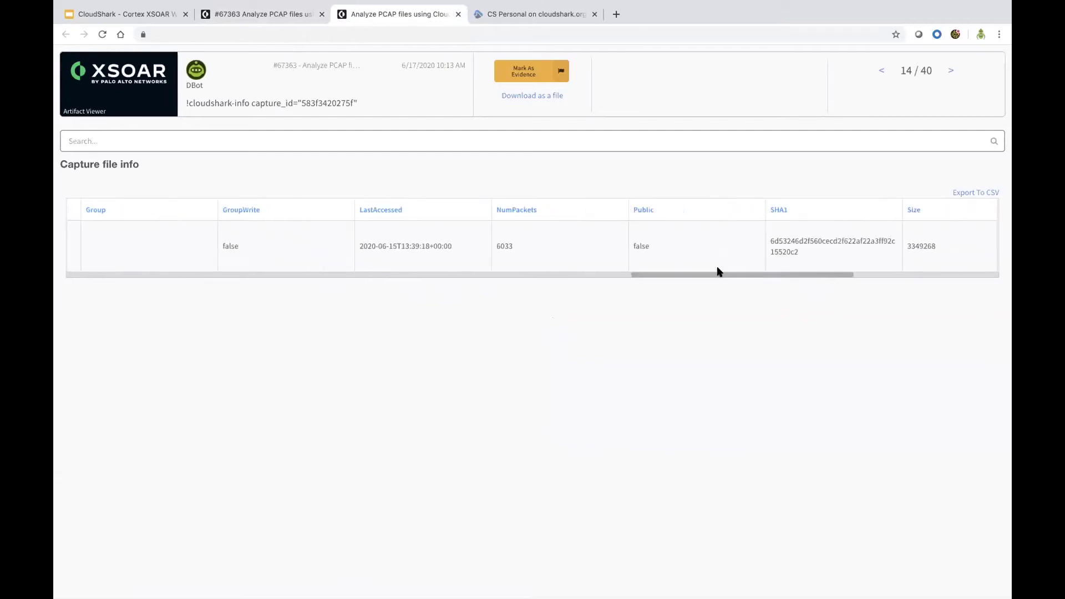
drag(714, 275, 795, 276)
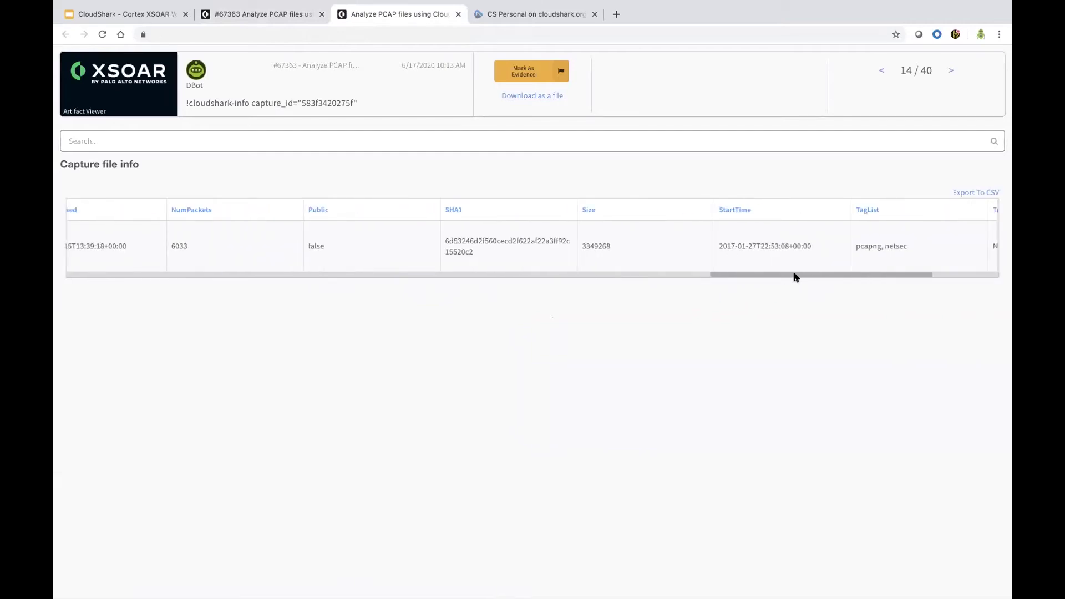
triple_click(873, 247)
click(890, 258)
drag(888, 275, 334, 193)
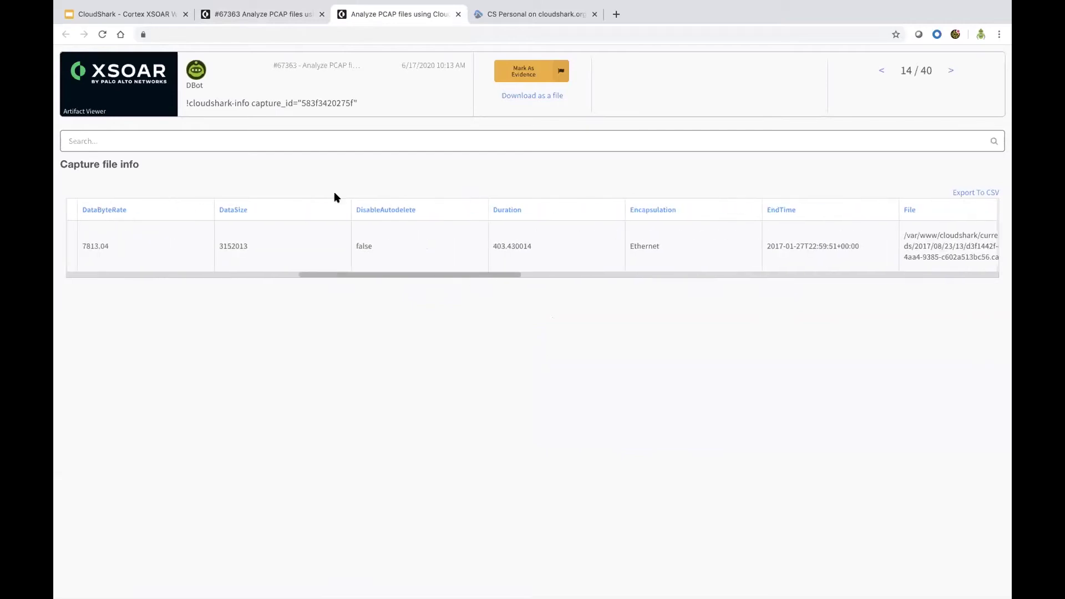
- Return to the work plan and mark the "Get info from CloudShark" result as a note and as evidence described "mark this as an evidence"
click(243, 16)
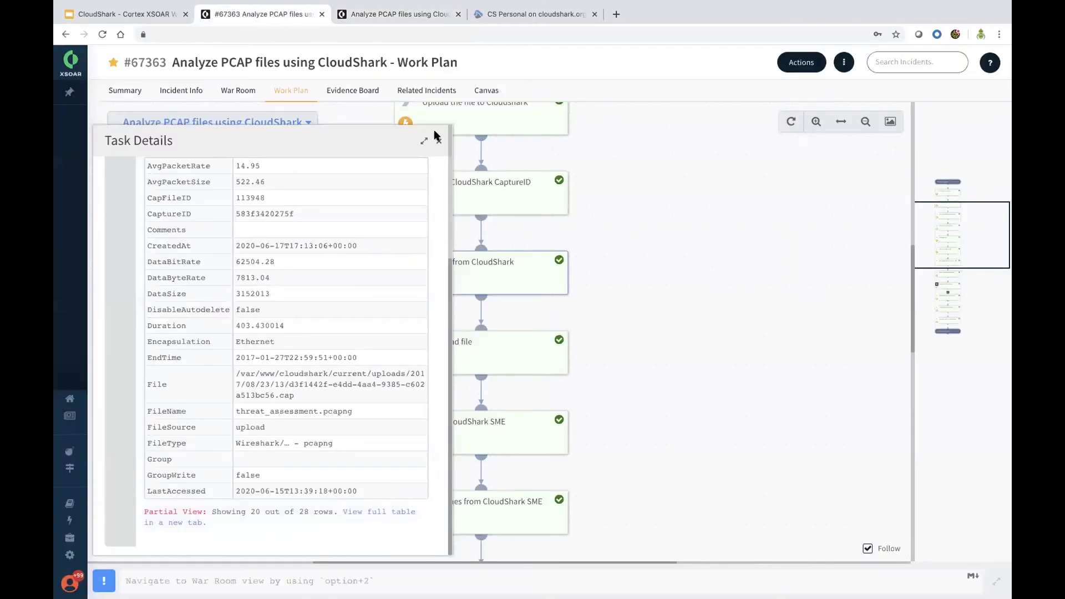
scroll(348, 235, up, 5)
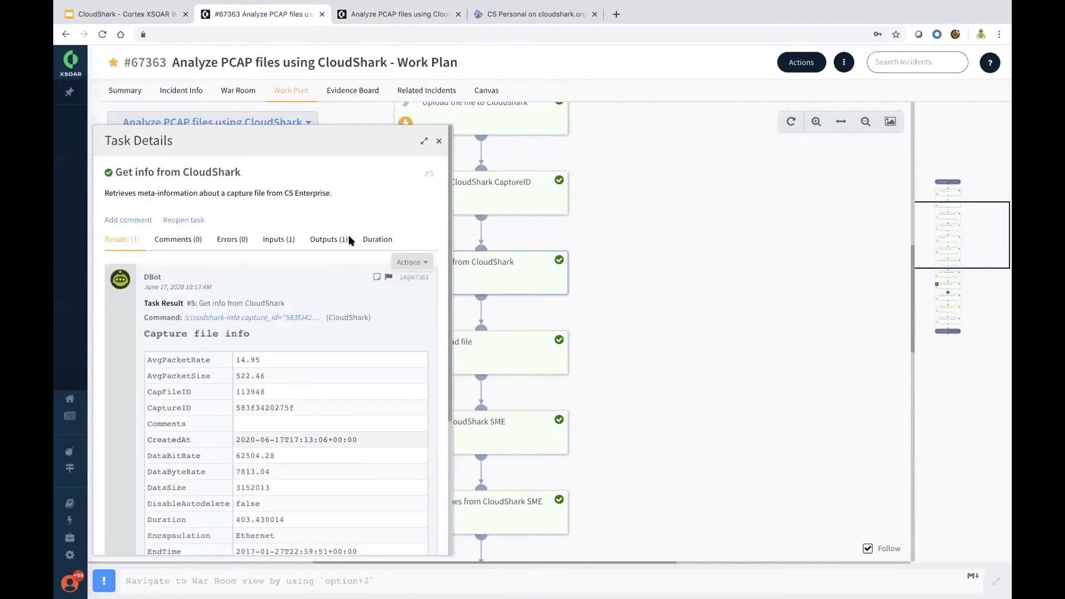
click(376, 278)
click(412, 262)
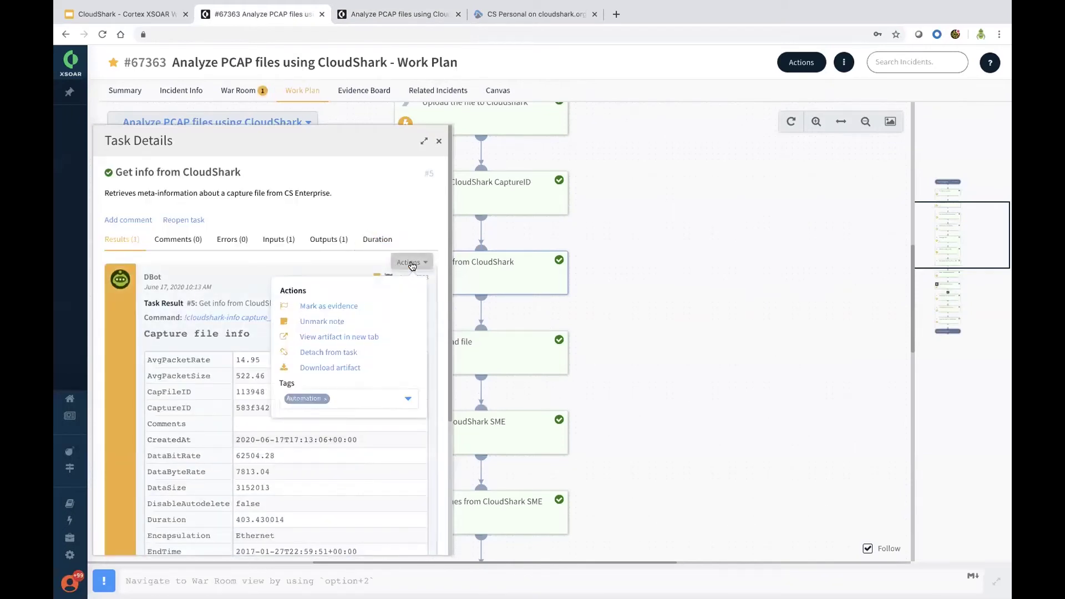
click(350, 308)
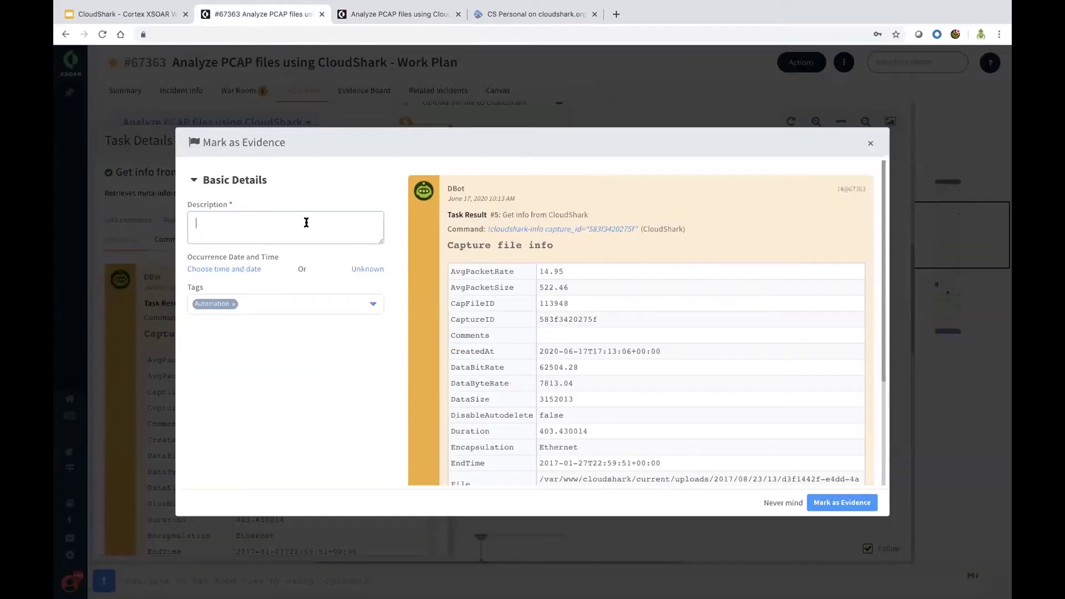
text(mark this as an evidence)
click(852, 503)
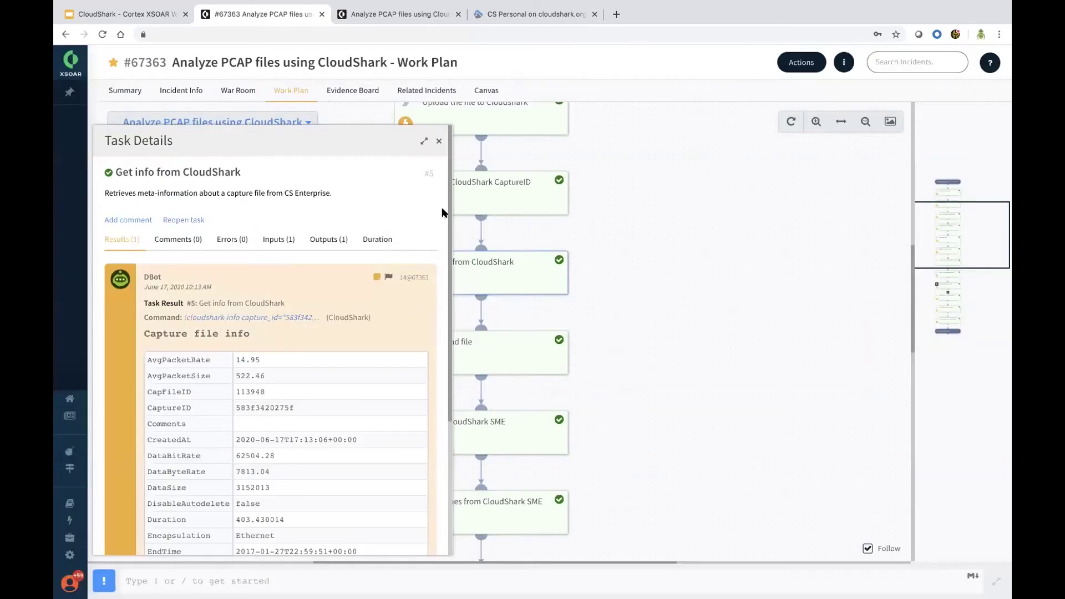
click(439, 143)
- View the result of the "Download file" task, including the file's properties and hashes
scroll(566, 299, down, 2)
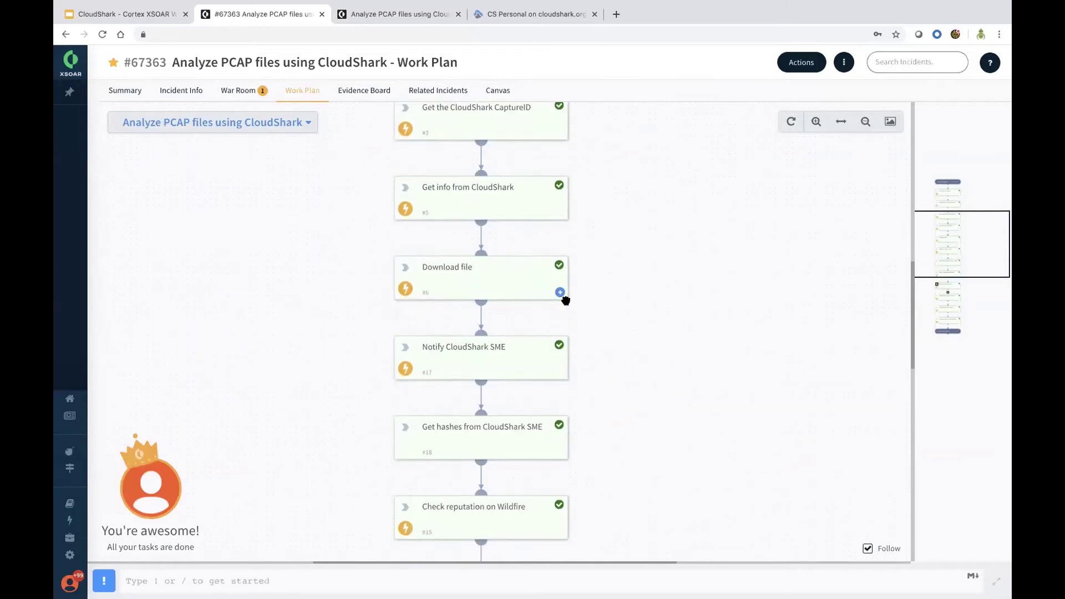
click(492, 282)
scroll(300, 375, down, 1)
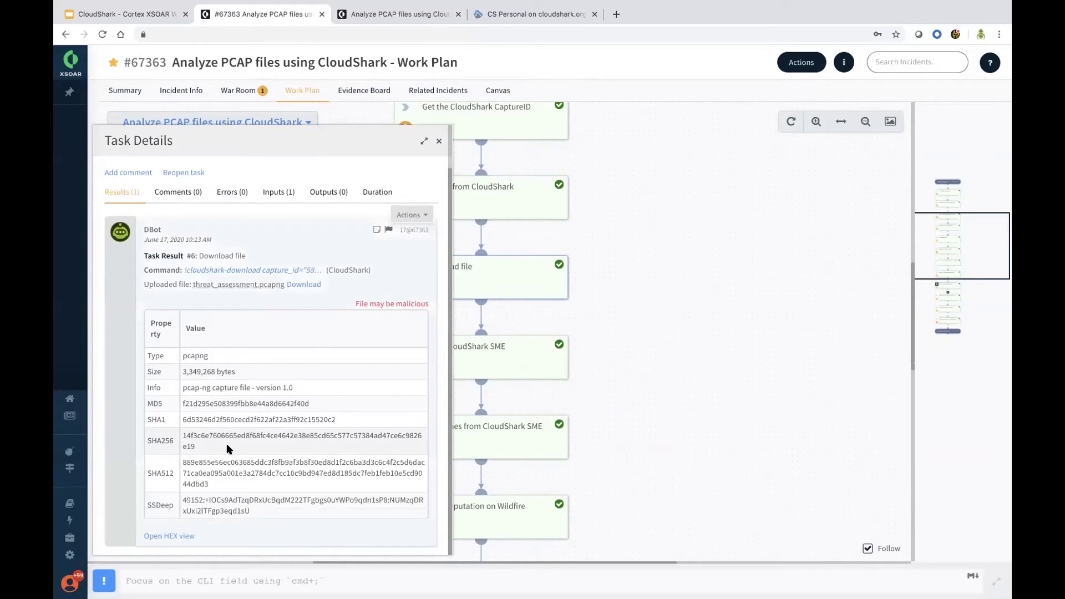
click(439, 141)
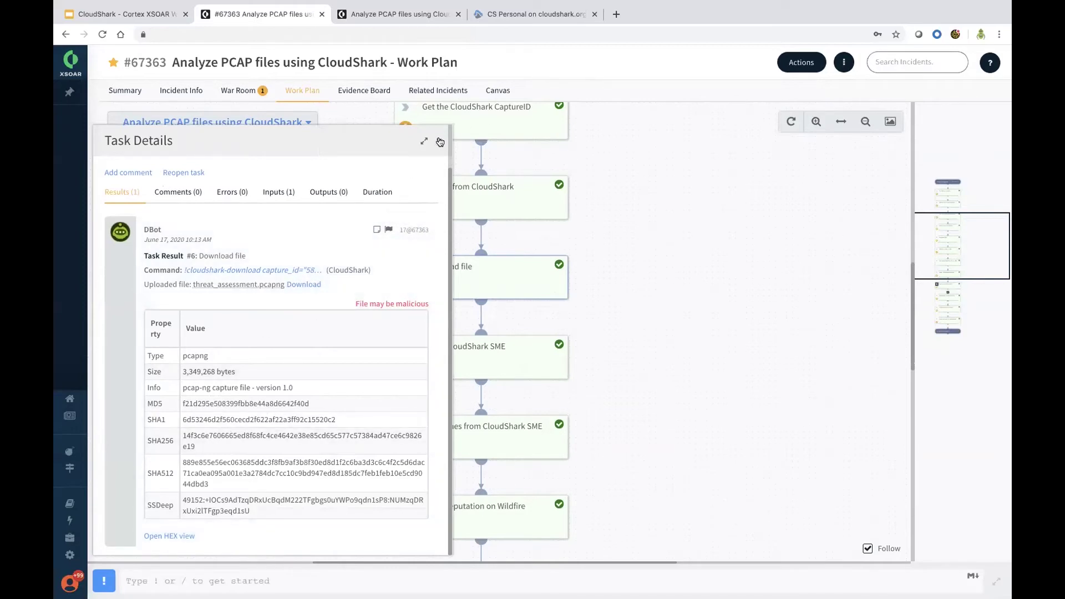
- Look over the CloudShark SME tasks and view the verdict returned by the "Check reputation on Wildfire" task
scroll(635, 293, down, 3)
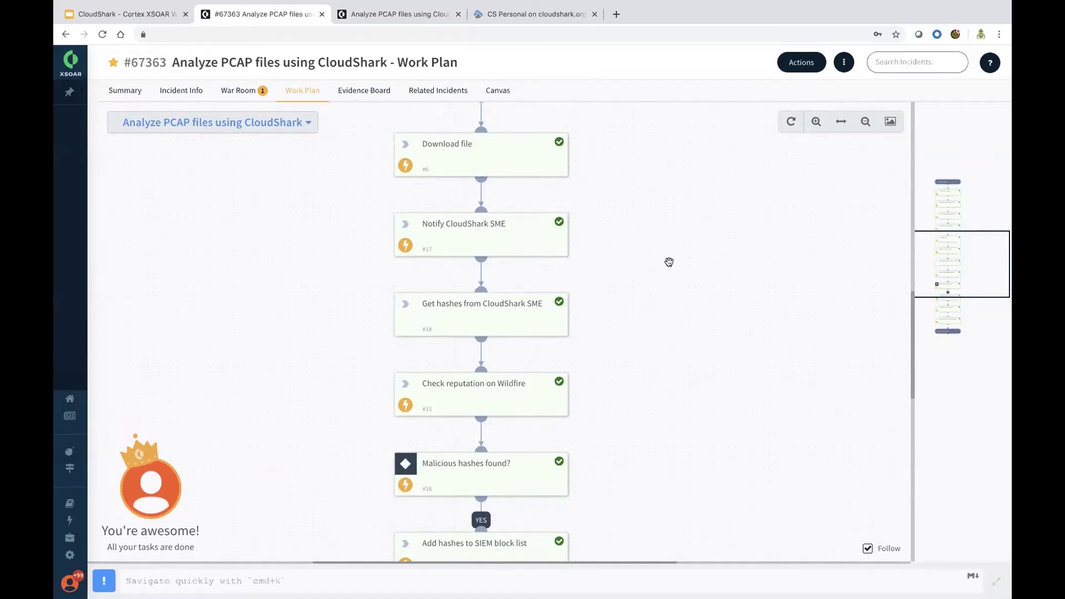
scroll(670, 262, down, 2)
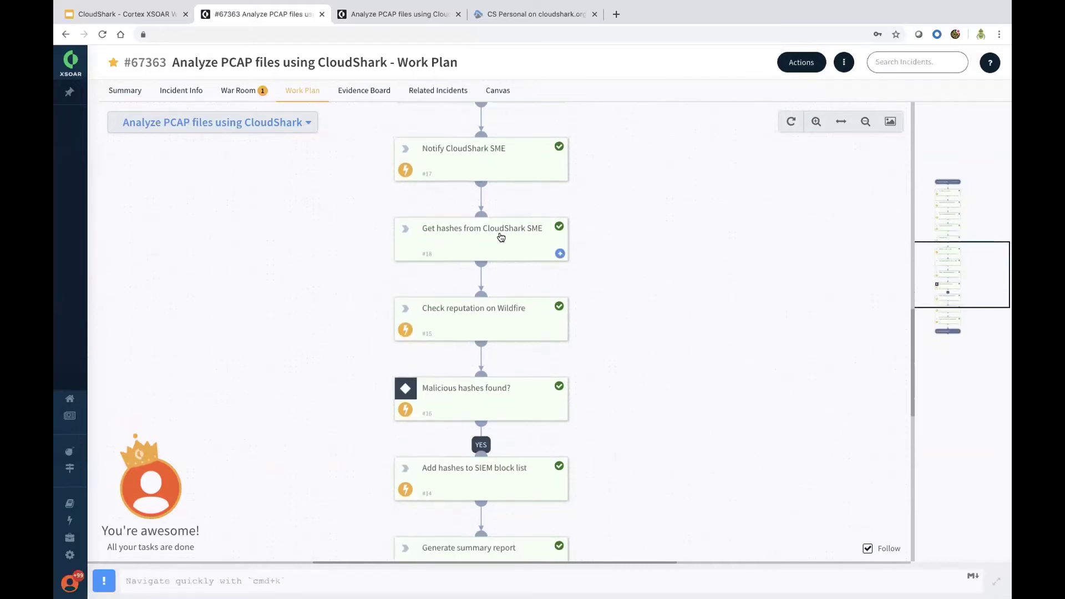
click(479, 316)
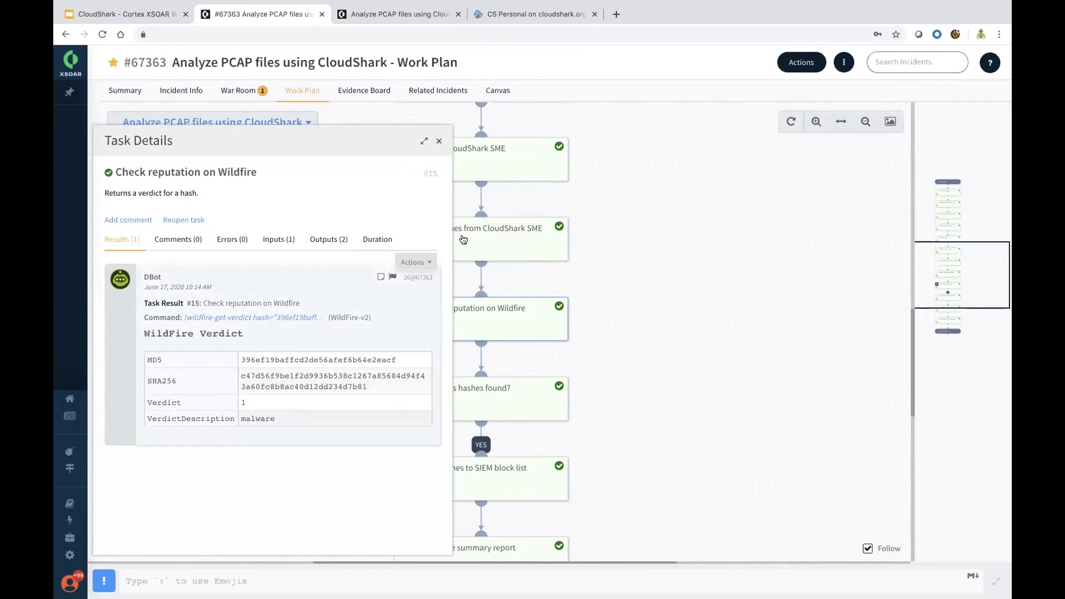
click(440, 143)
- Look at the "Malicious hashes found?" condition and view the result of the "Add hashes to SIEM block list" task
scroll(714, 339, down, 2)
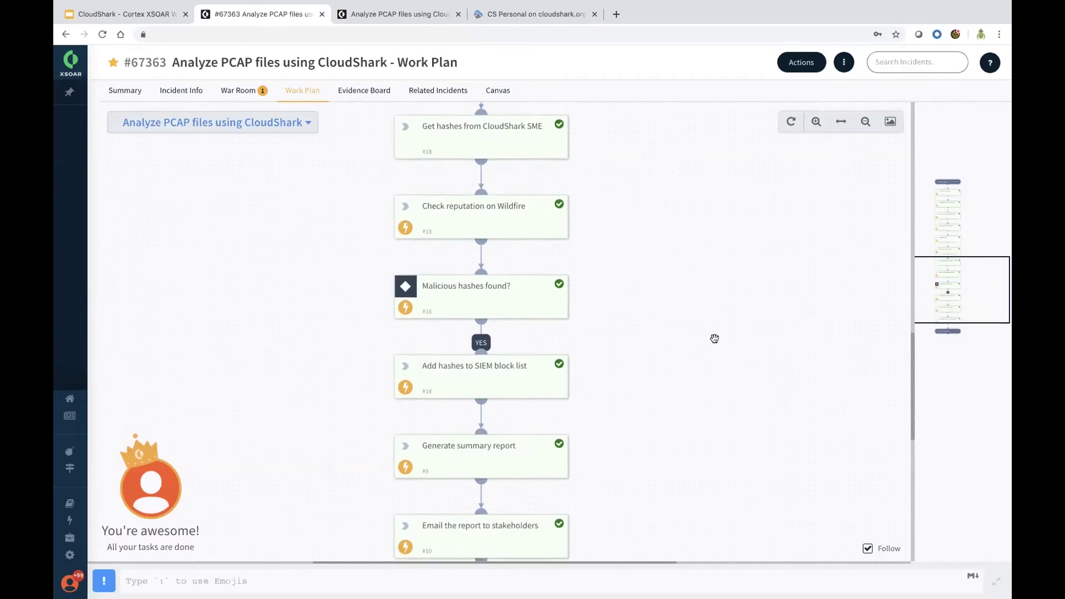
scroll(660, 271, down, 1)
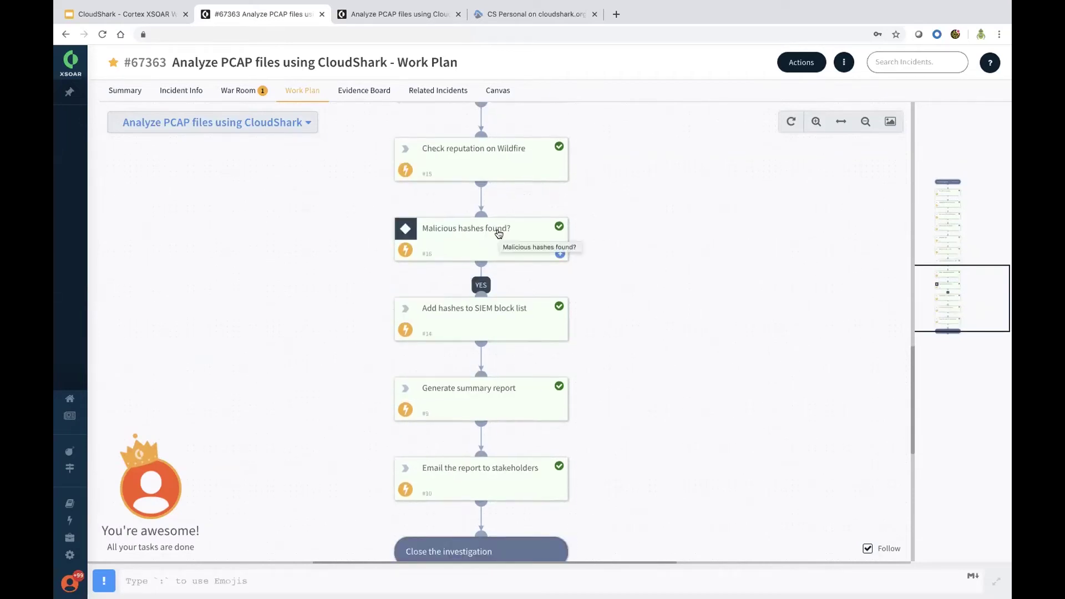
click(479, 317)
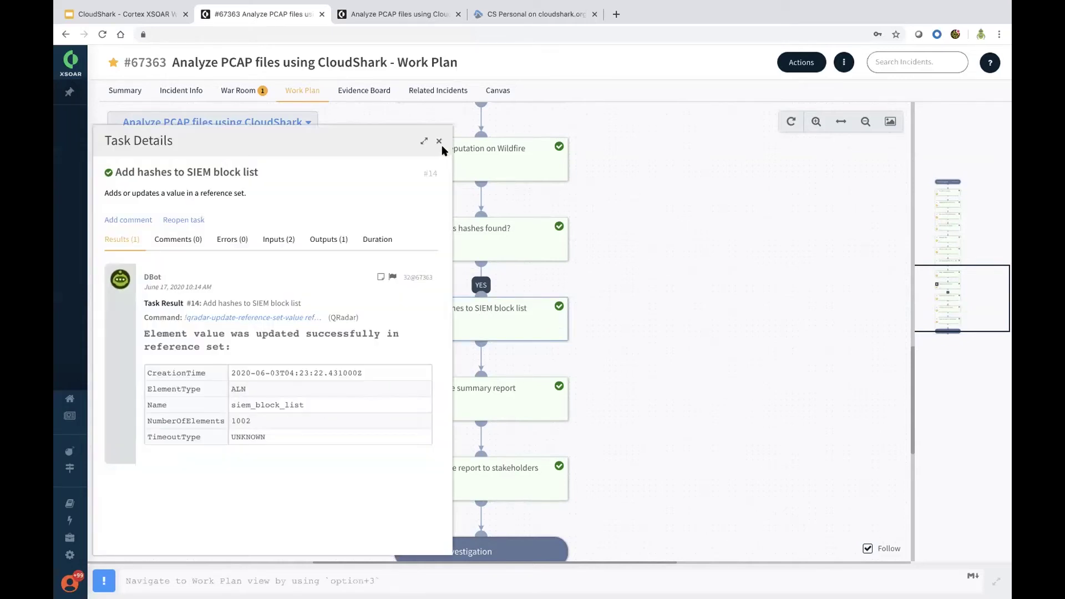
click(440, 143)
- View the results of the "Generate summary report" and "Email the report to stakeholders" tasks
scroll(486, 355, down, 2)
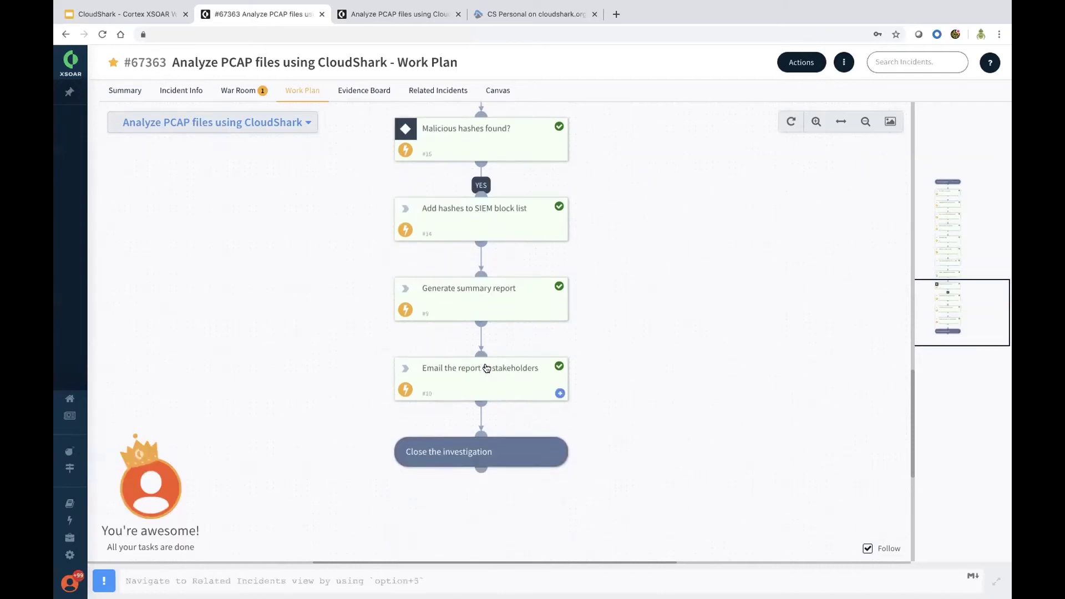
click(489, 304)
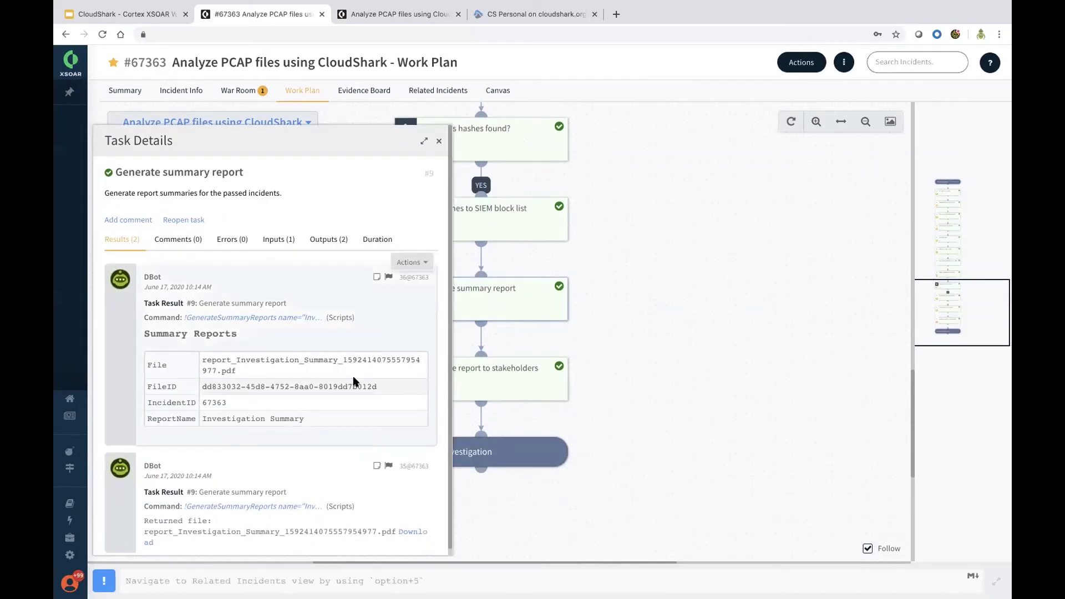
click(439, 141)
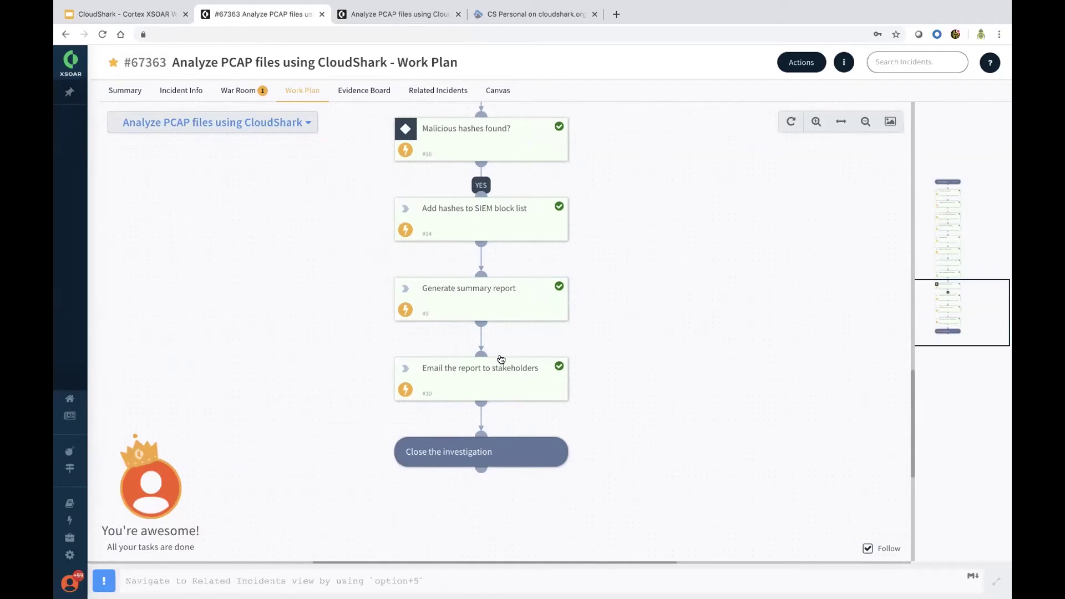
click(495, 379)
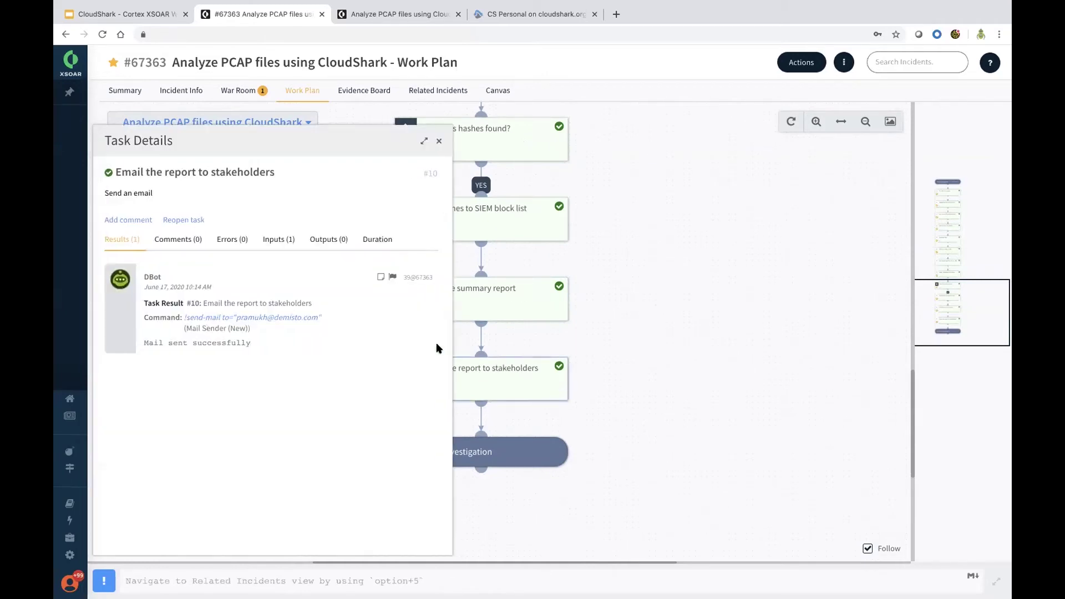
click(438, 140)
- Open the incident's War Room with an empty command line and review the logged entries back to the "Print the file EntryID" task
scroll(658, 213, up, 10)
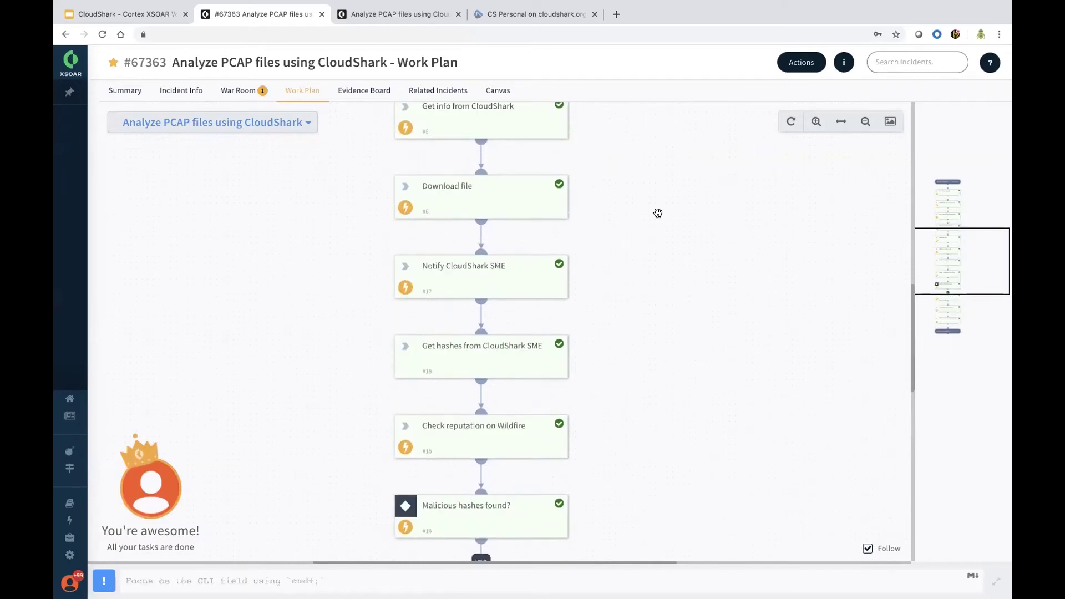
scroll(658, 213, up, 3)
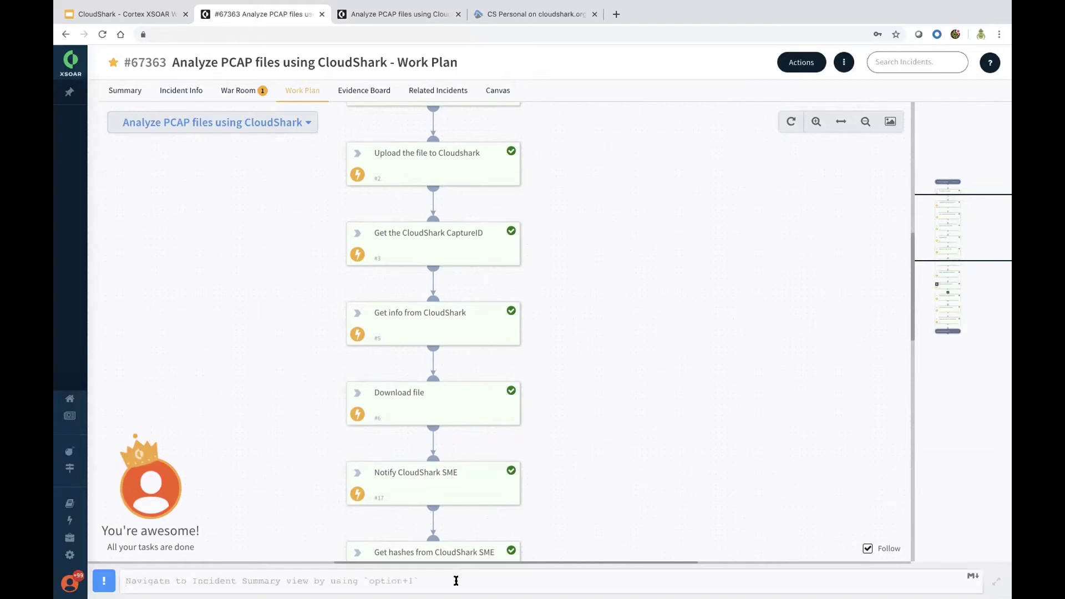
text(!)
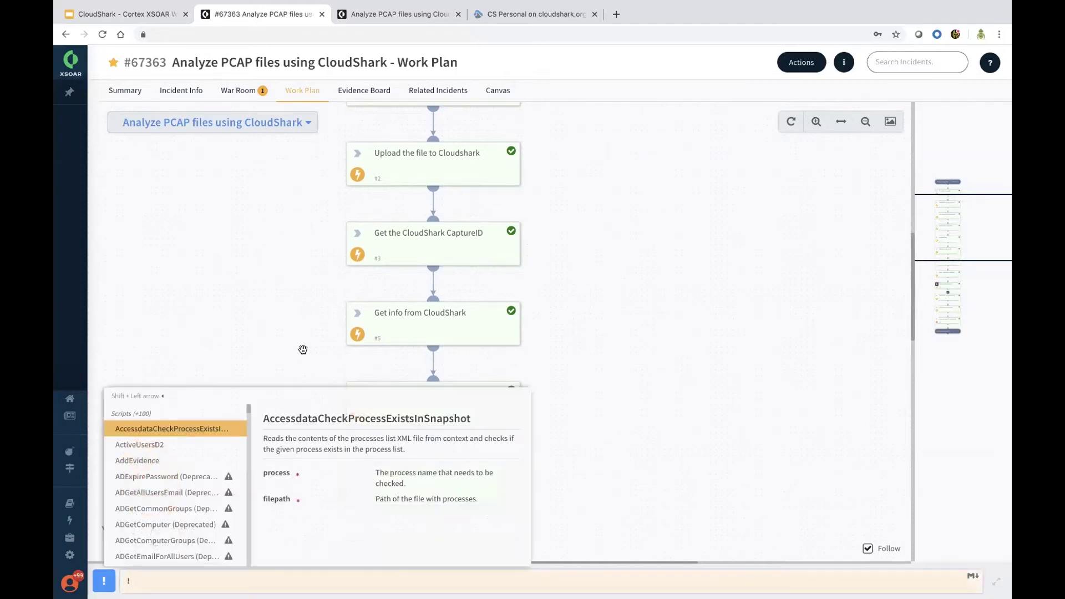
click(251, 99)
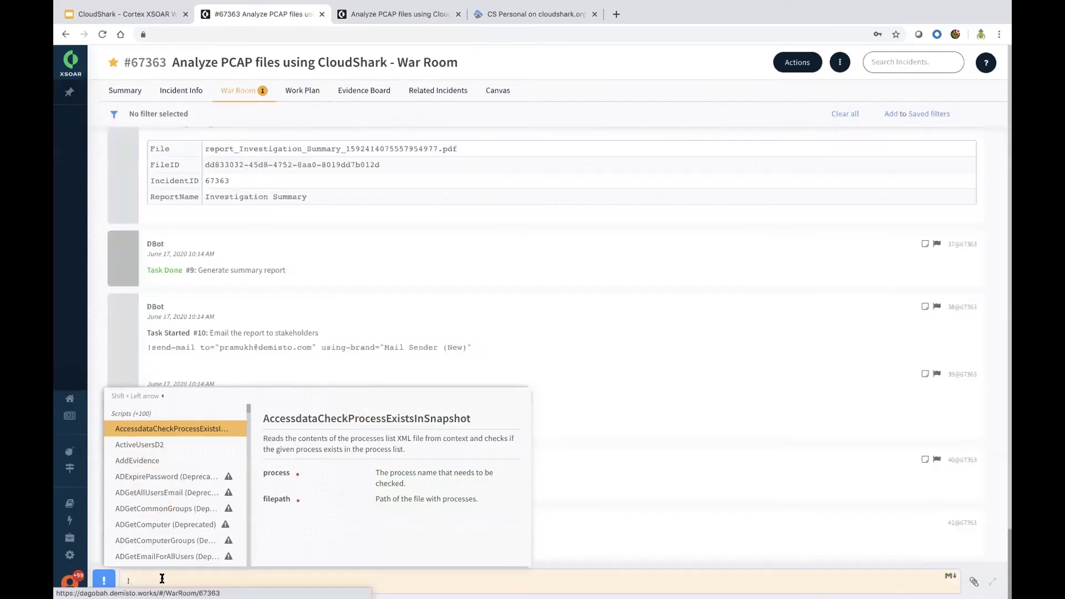
key(BackSpace)
scroll(179, 541, up, 15)
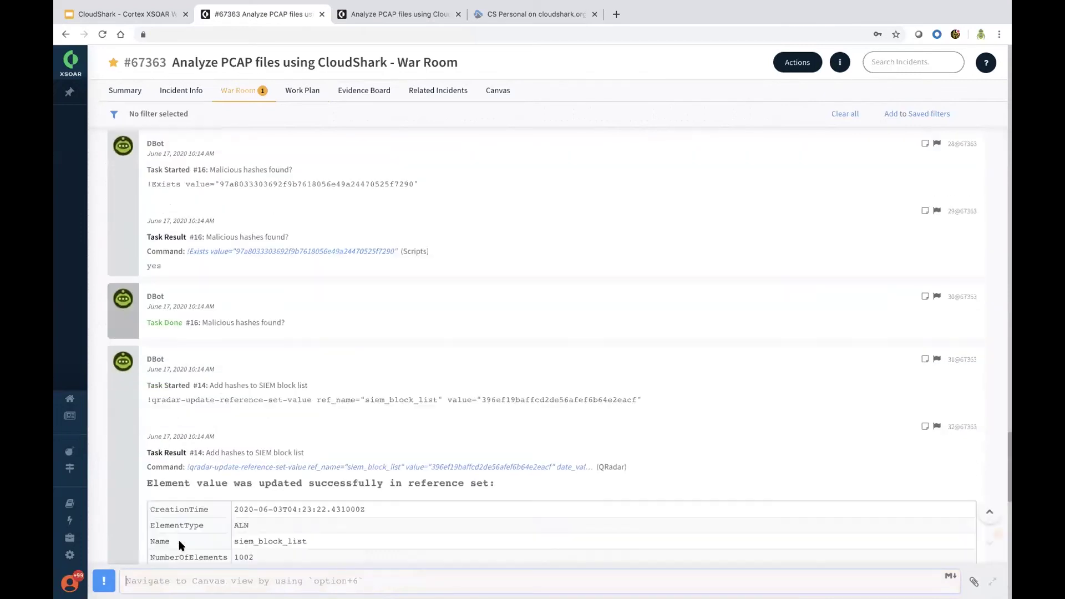
scroll(356, 344, up, 15)
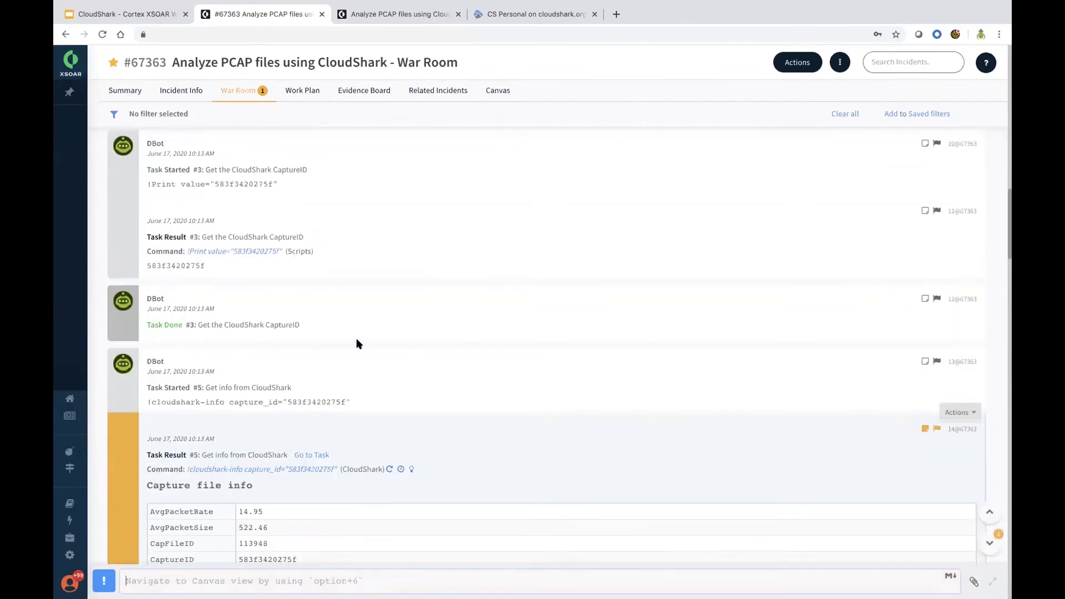
scroll(357, 345, up, 6)
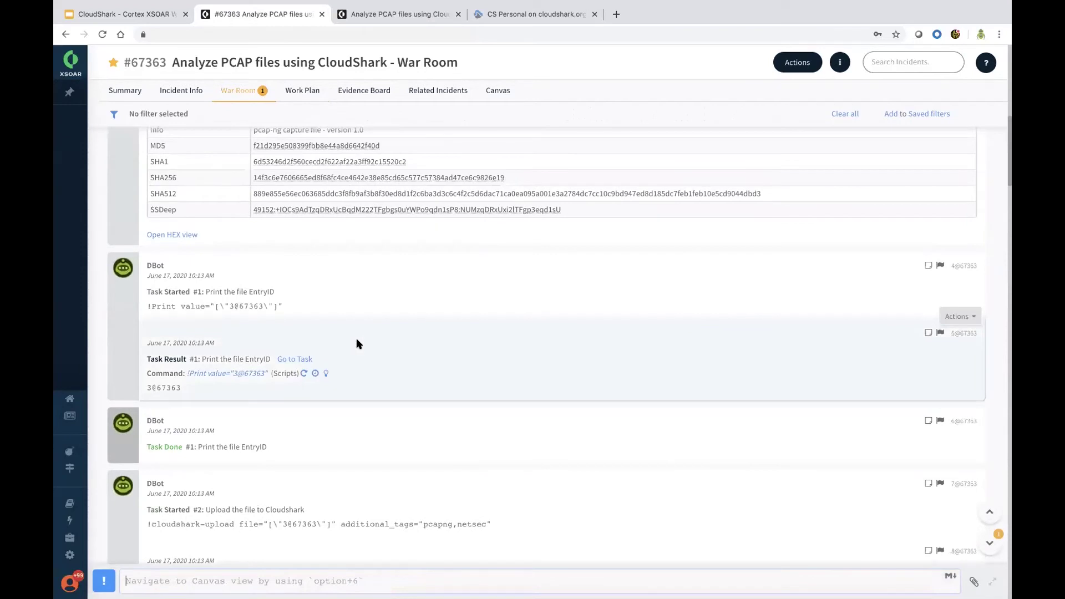
- Review the War Room's opening entries with the incident fields, labels and properties of the uploaded threat_assessment.pcapng file
scroll(357, 345, up, 10)
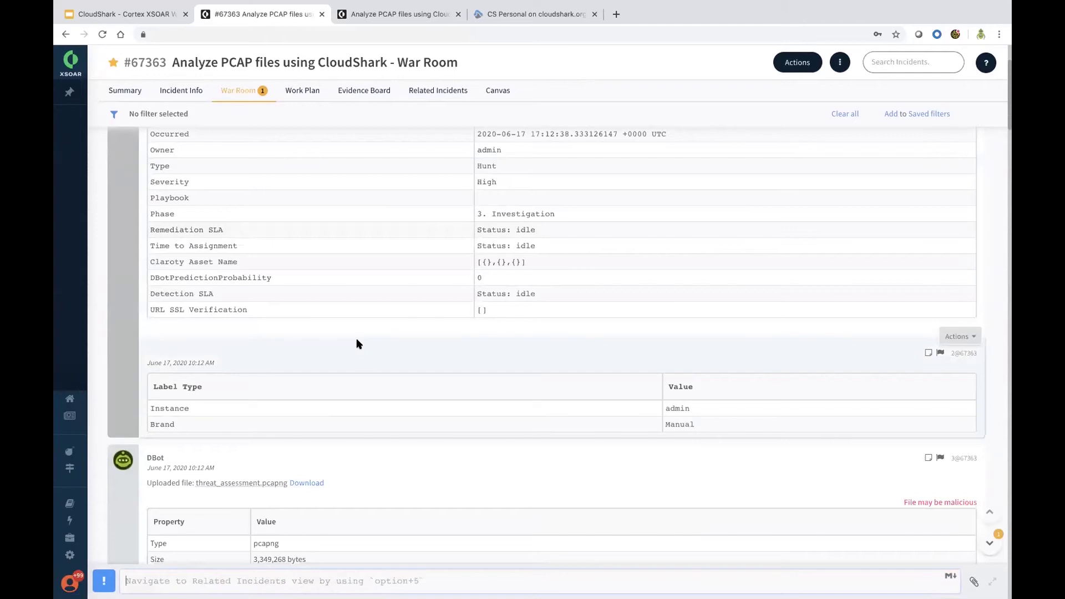
scroll(357, 344, up, 2)
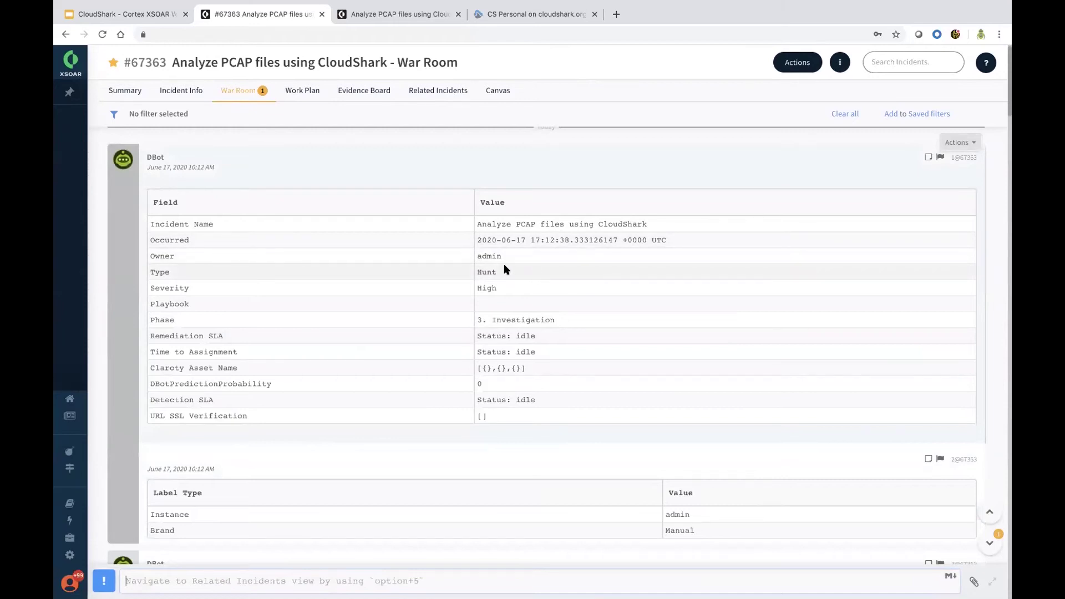
scroll(492, 297, down, 3)
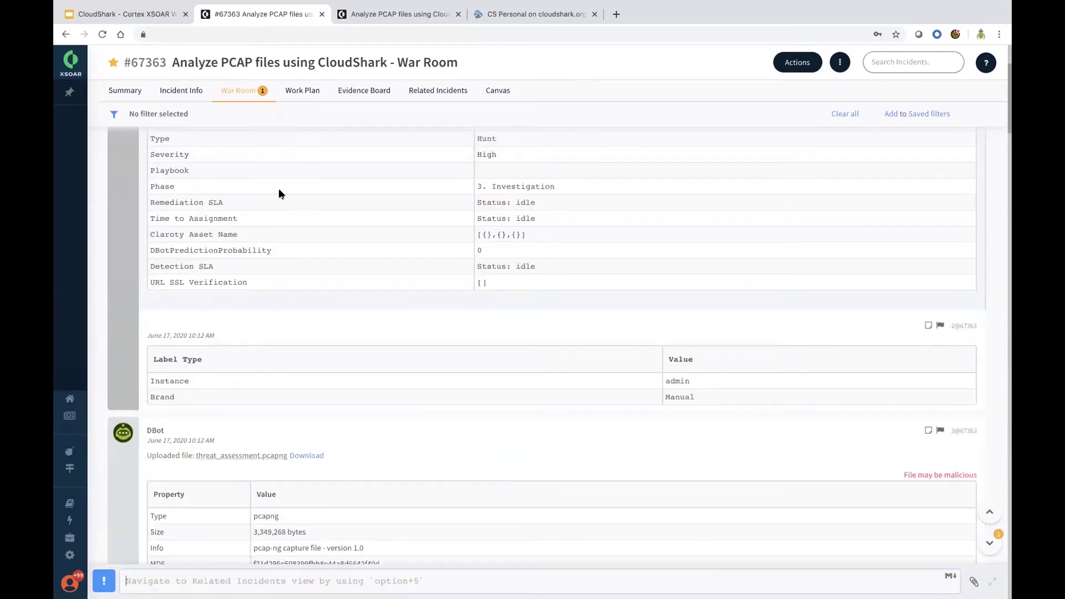
scroll(500, 300, down, 3)
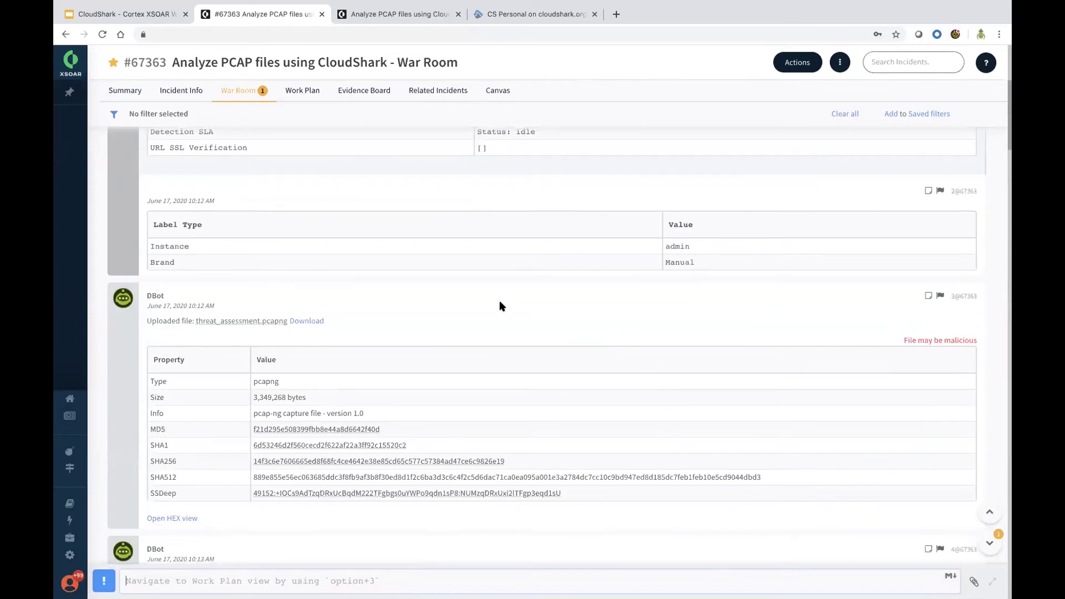
scroll(500, 302, down, 3)
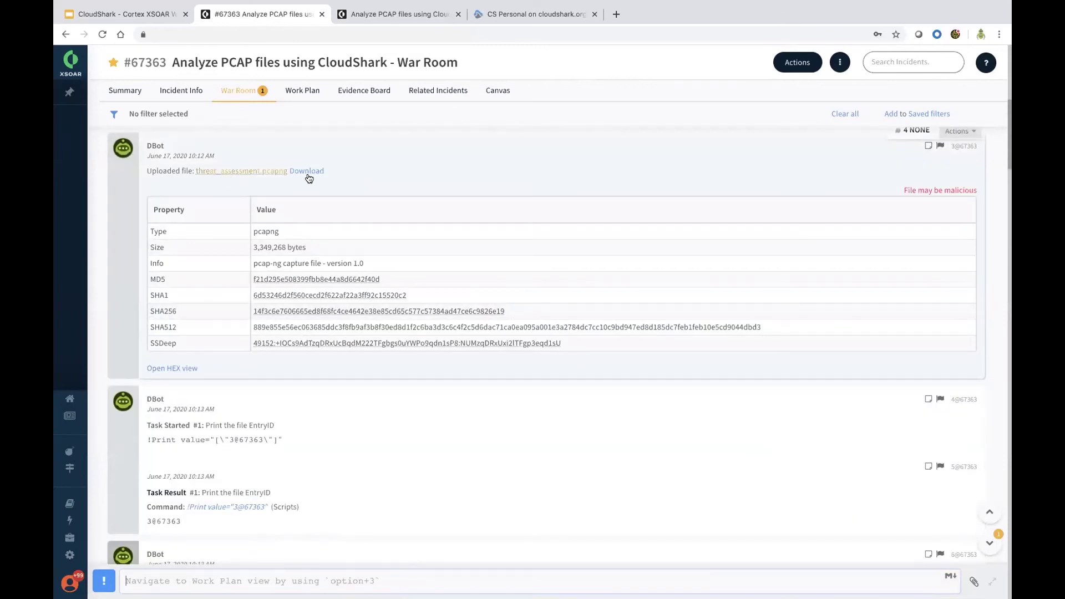
scroll(352, 411, down, 4)
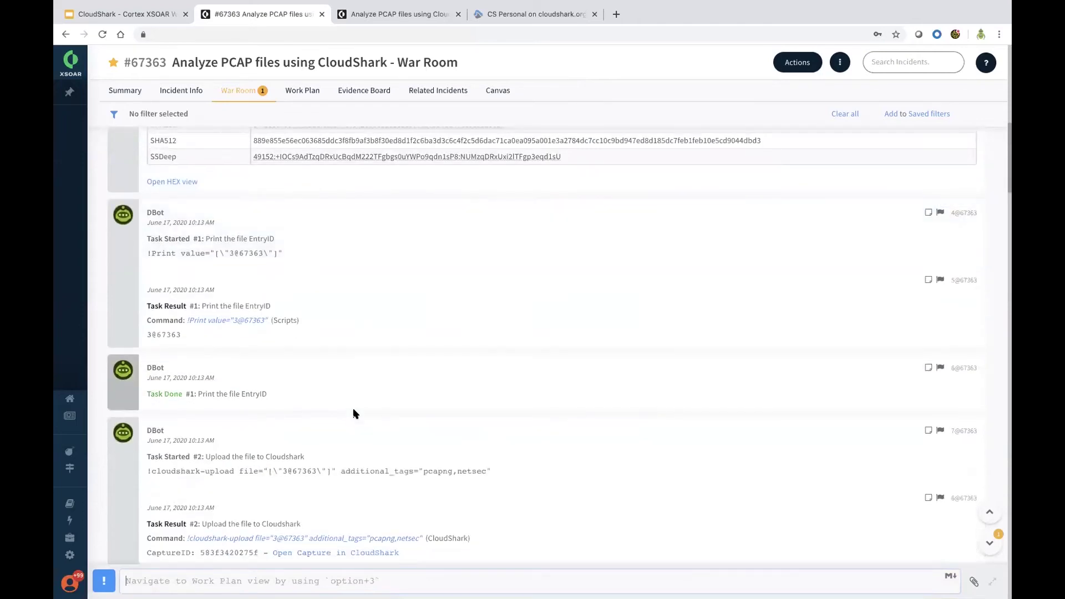
- Review the War Room entries from the CloudShark upload task to the "Capture file info" table of the "Get info from CloudShark" task
scroll(355, 414, down, 6)
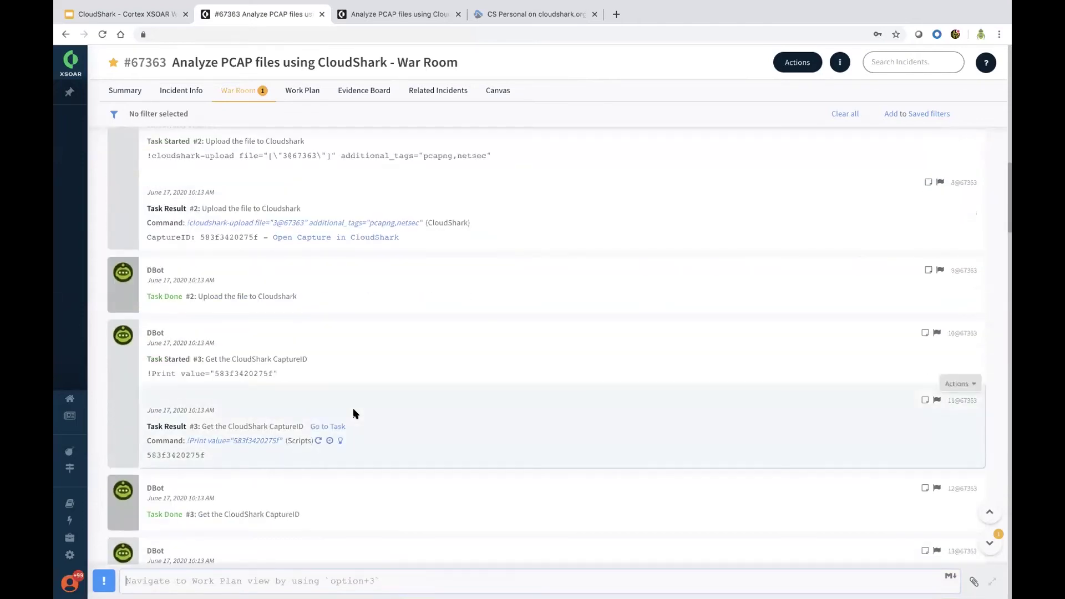
scroll(353, 413, down, 10)
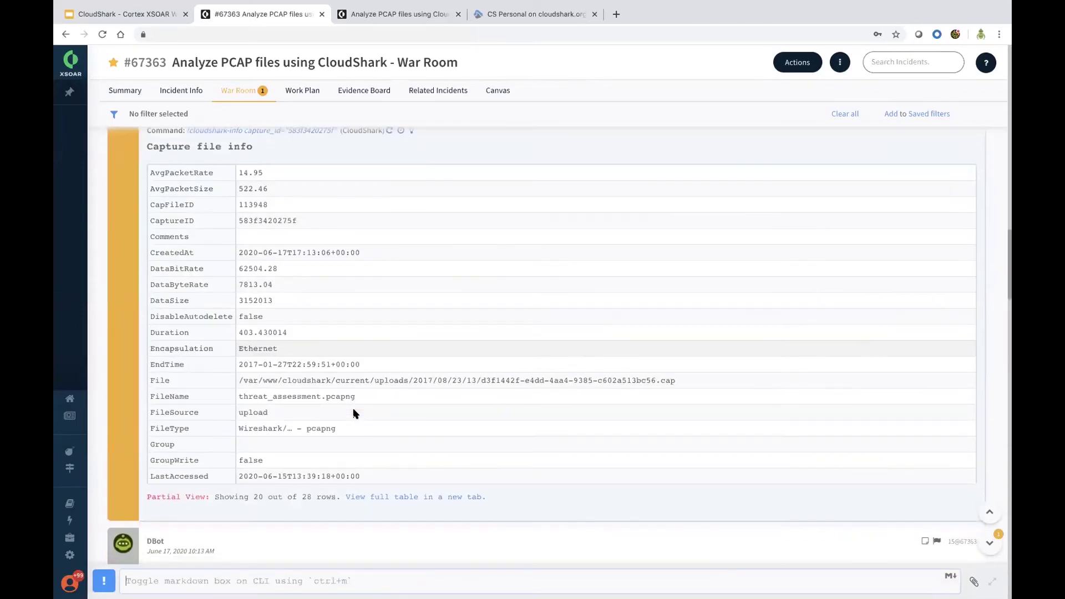
scroll(353, 414, up, 1)
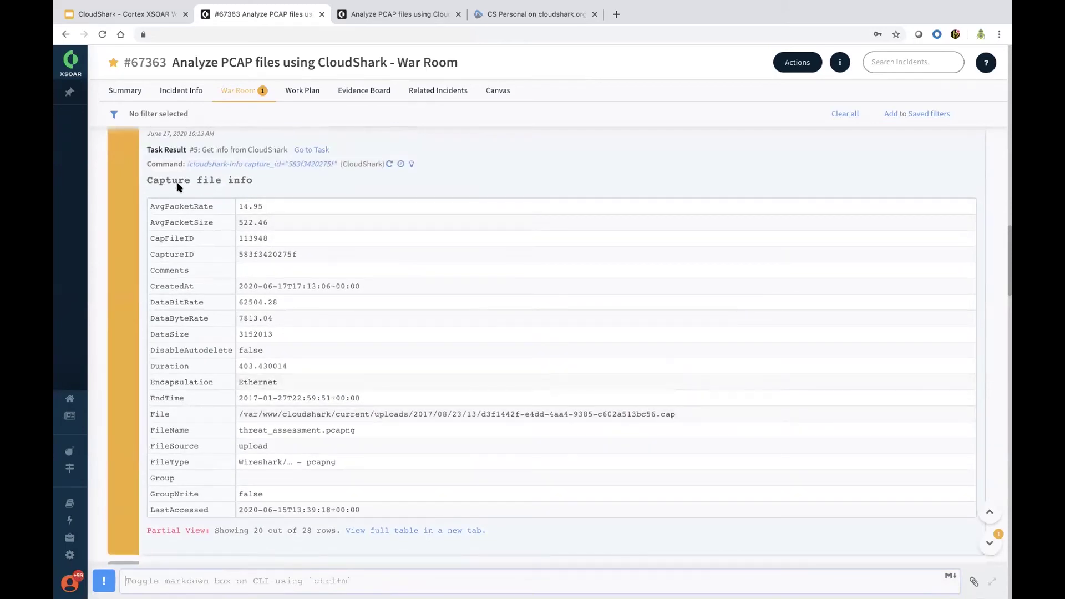
scroll(299, 381, down, 2)
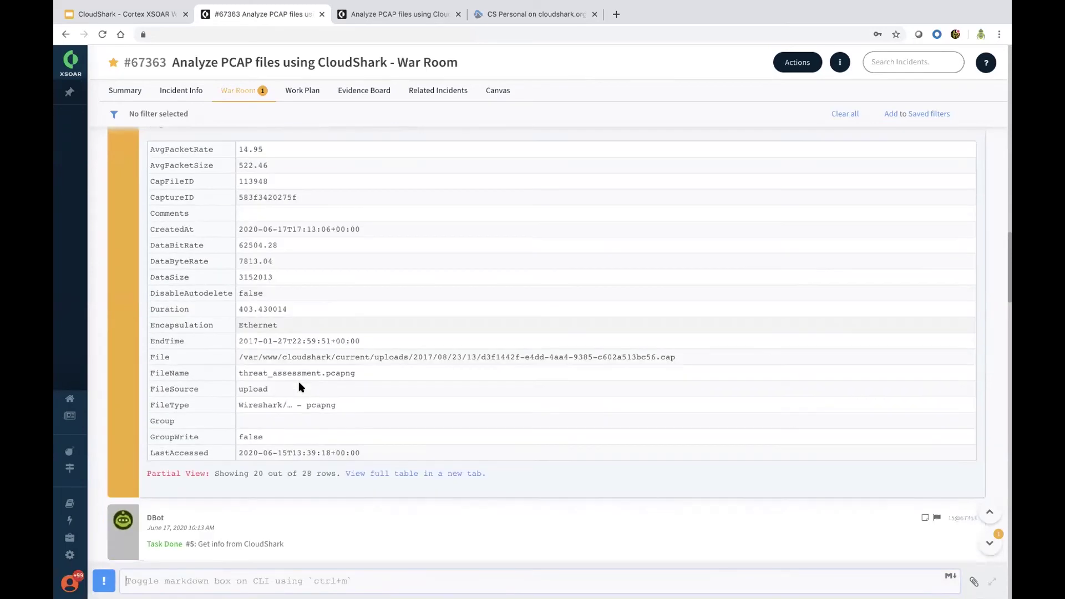
scroll(299, 381, up, 4)
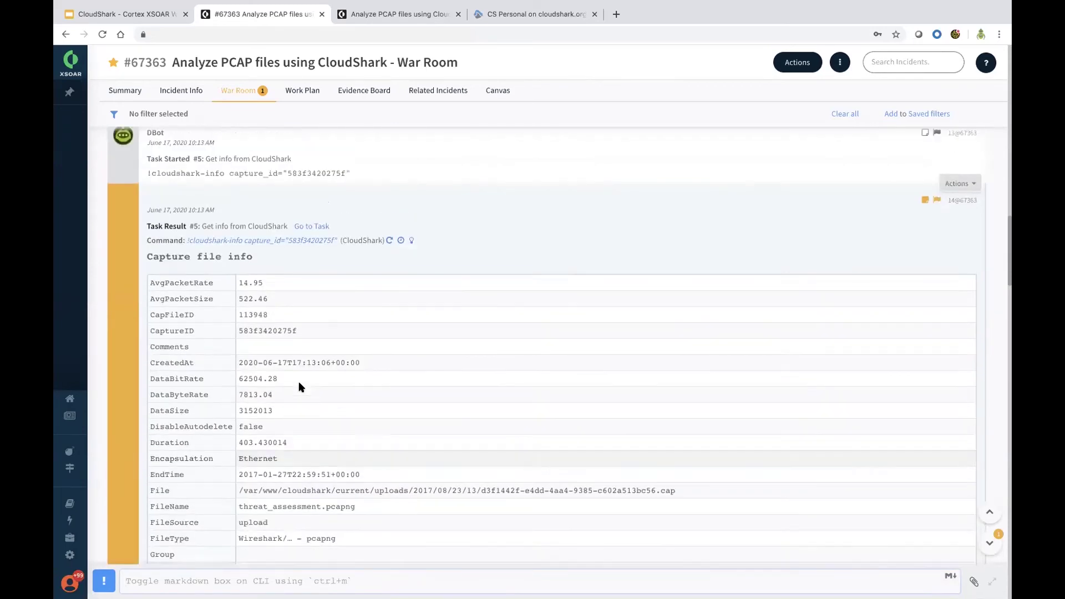
- View the marked entry on the incident's Evidence Board and return to the War Room
click(361, 93)
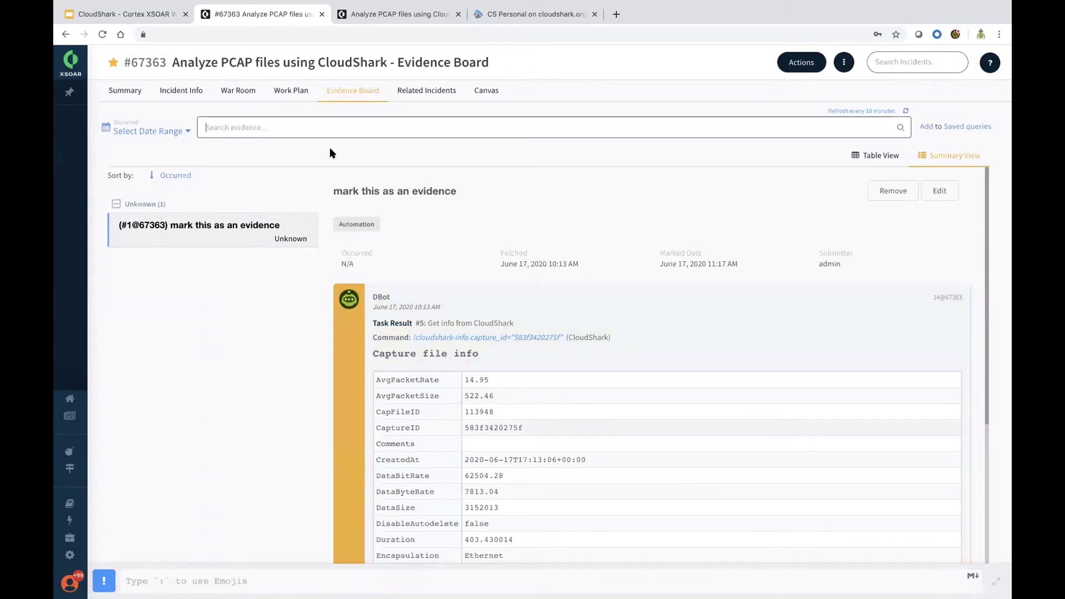
click(243, 93)
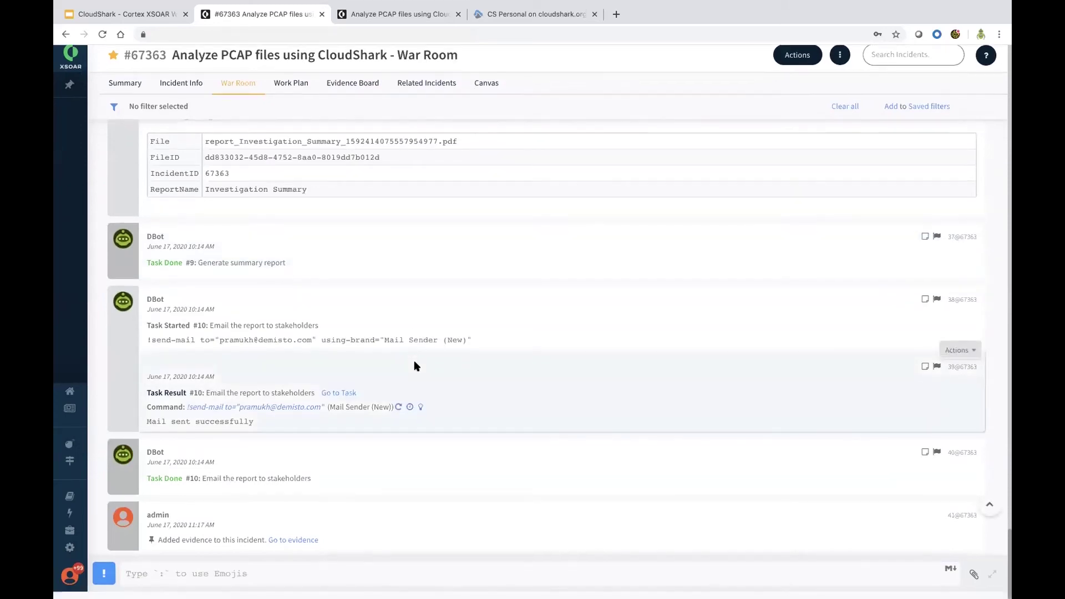
click(769, 574)
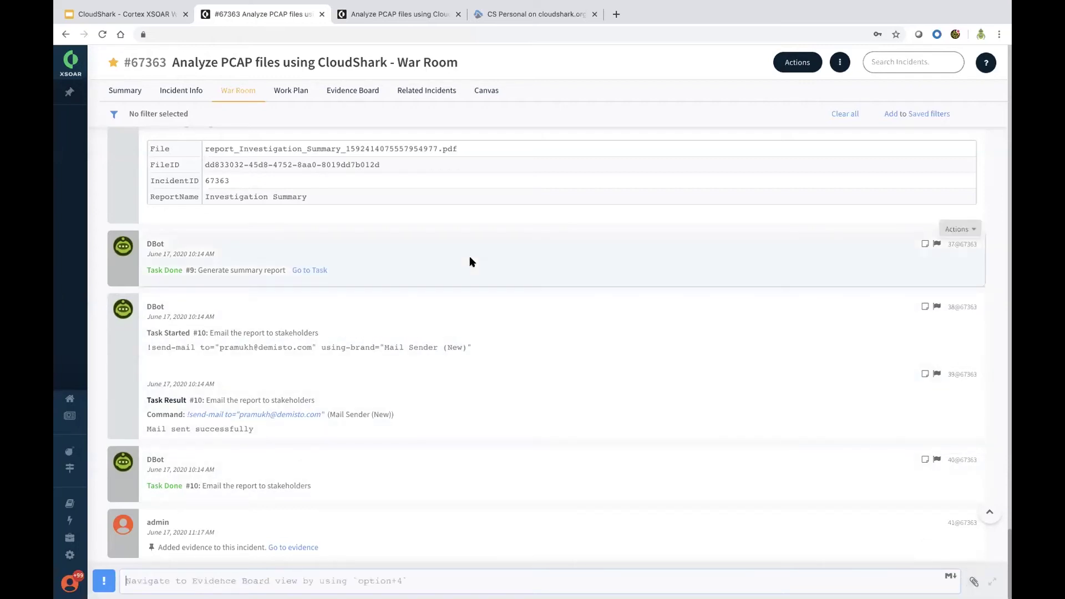
- Open the Incident Info page and look over its case details, timeline, indicators, evidence and team member sections
click(189, 93)
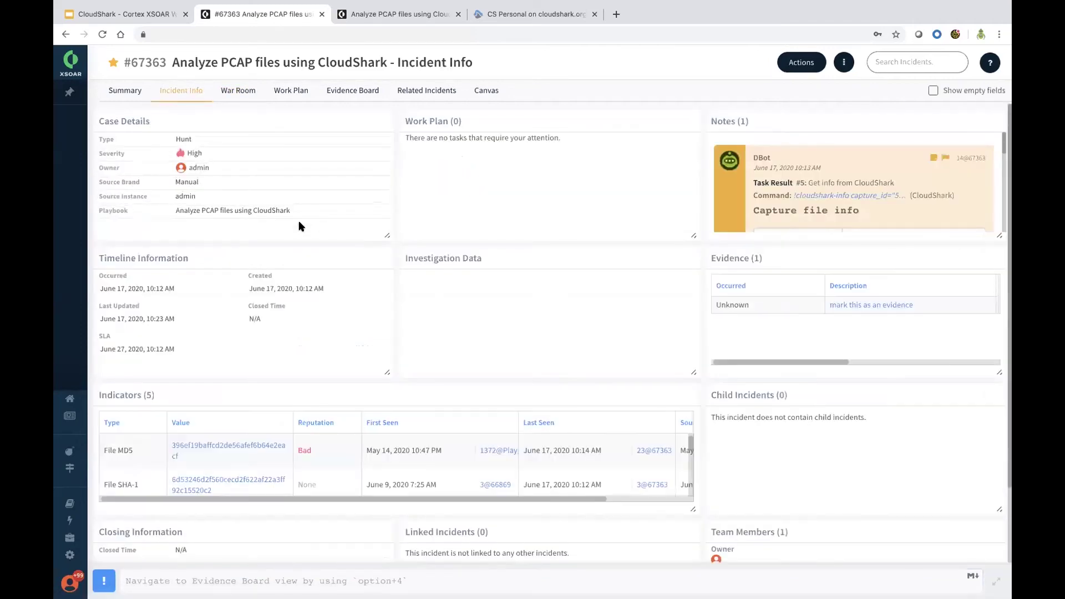
scroll(760, 225, down, 2)
scroll(760, 224, up, 2)
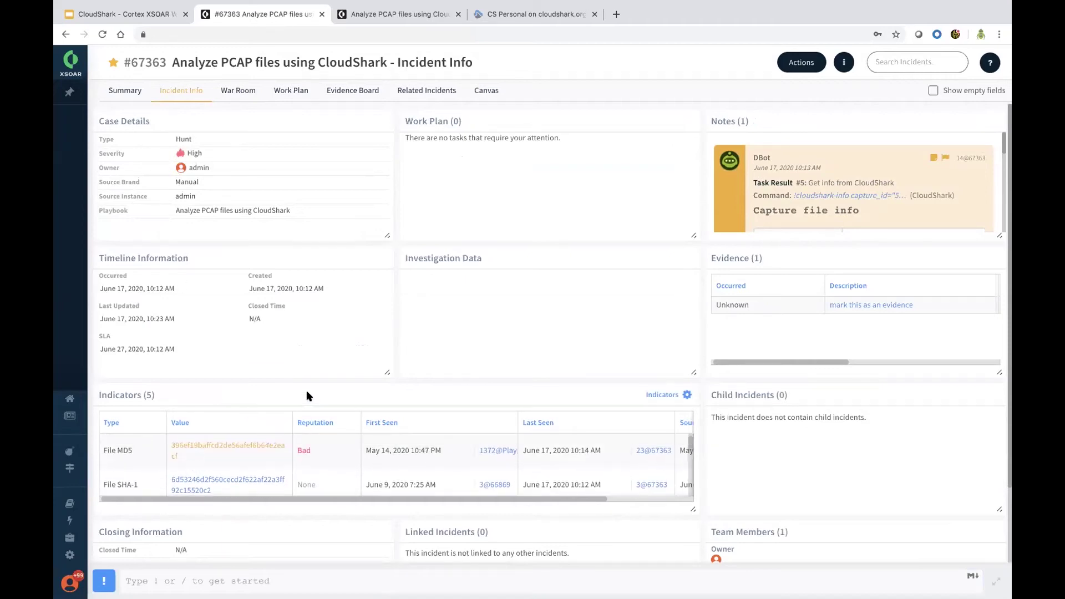
scroll(818, 305, down, 2)
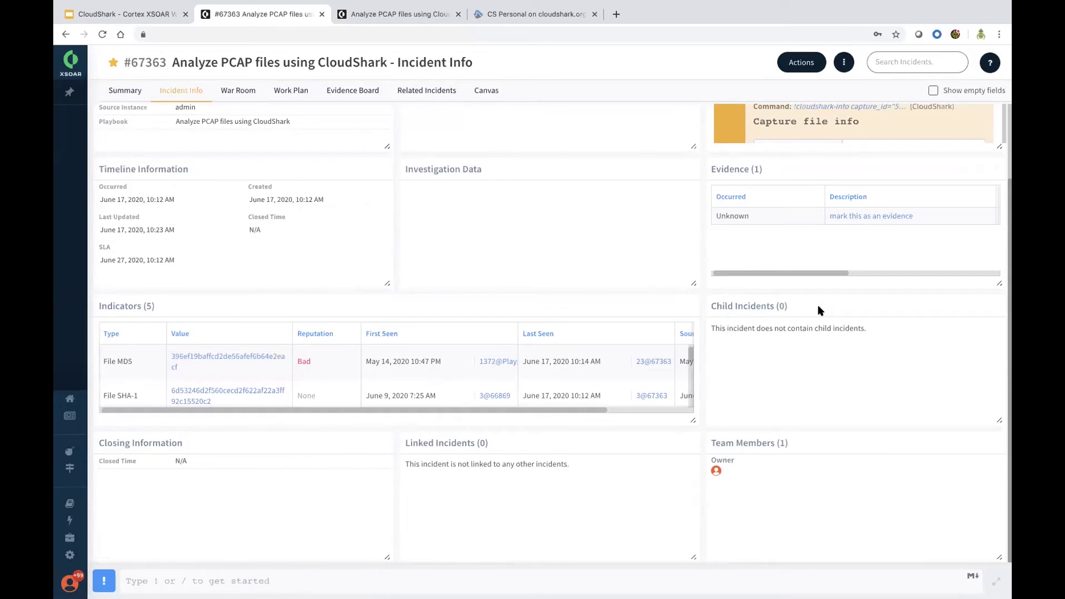
scroll(818, 305, up, 2)
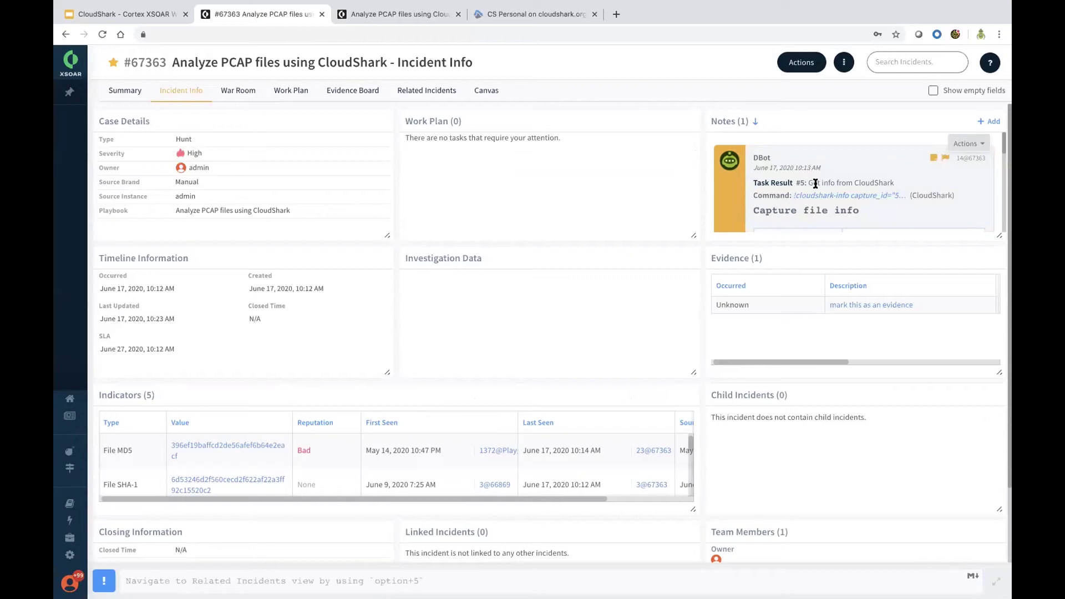
- Read through the CloudShark capture file info in the incident's Notes section
scroll(816, 183, down, 2)
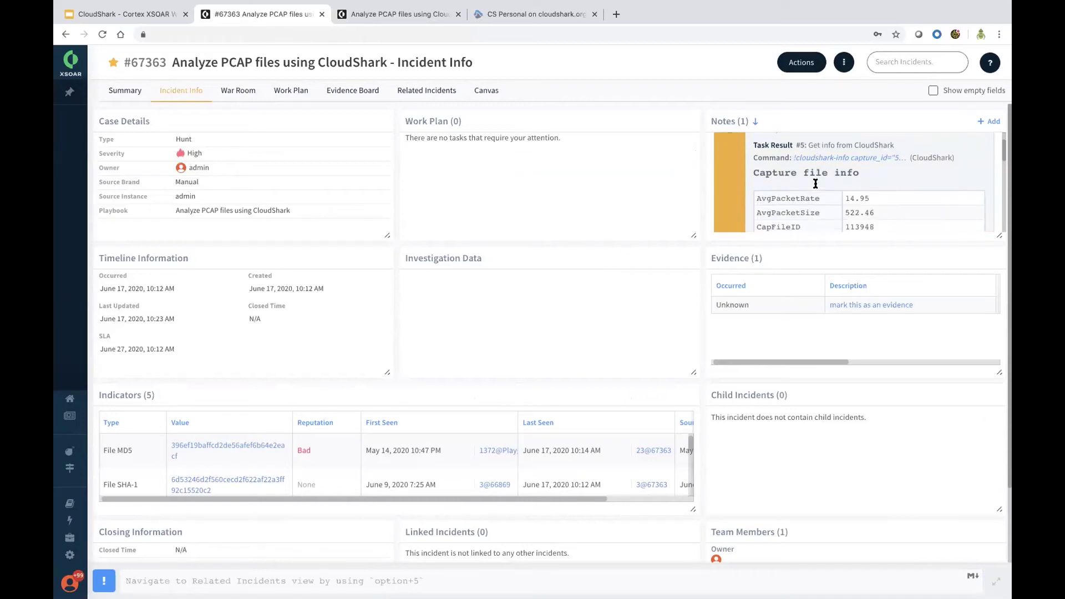
scroll(816, 184, down, 1)
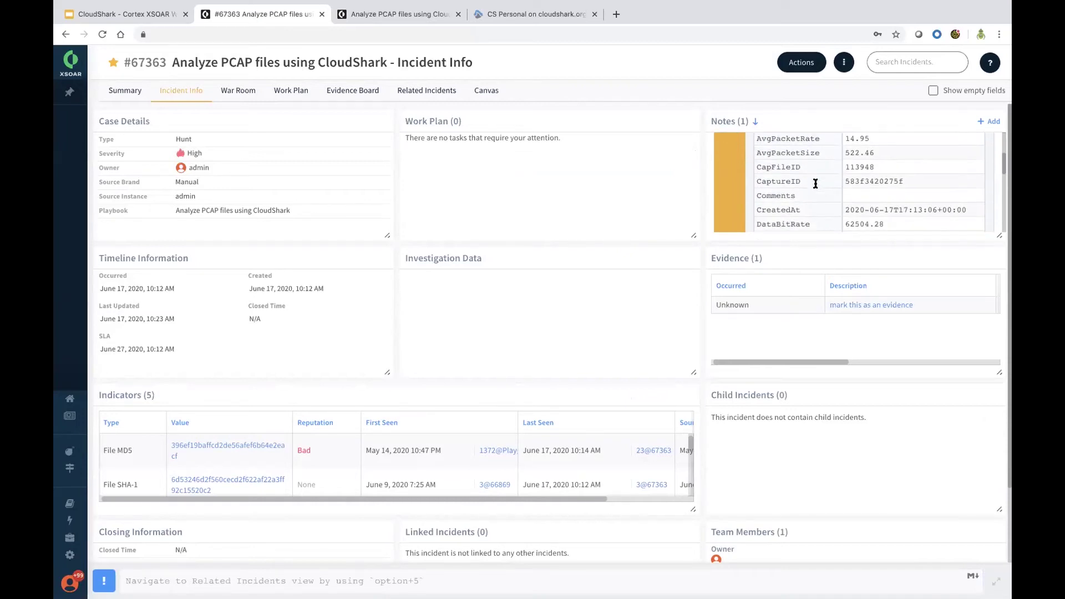
scroll(258, 423, down, 3)
scroll(259, 435, up, 3)
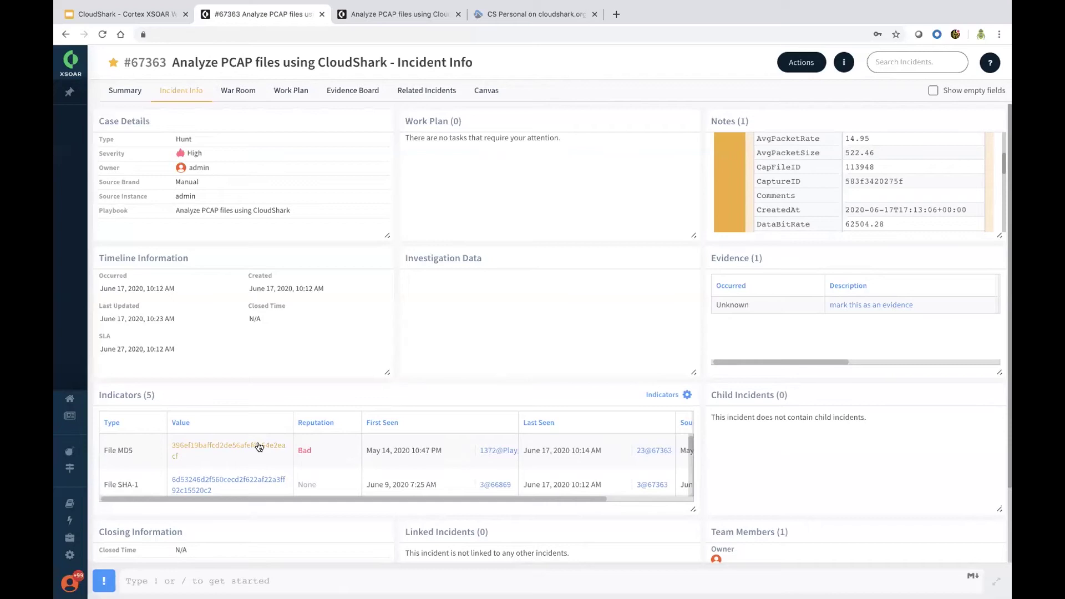
- Open the full view of the File MD5 indicator rated Bad and examine its reputation sources and related incidents
click(220, 449)
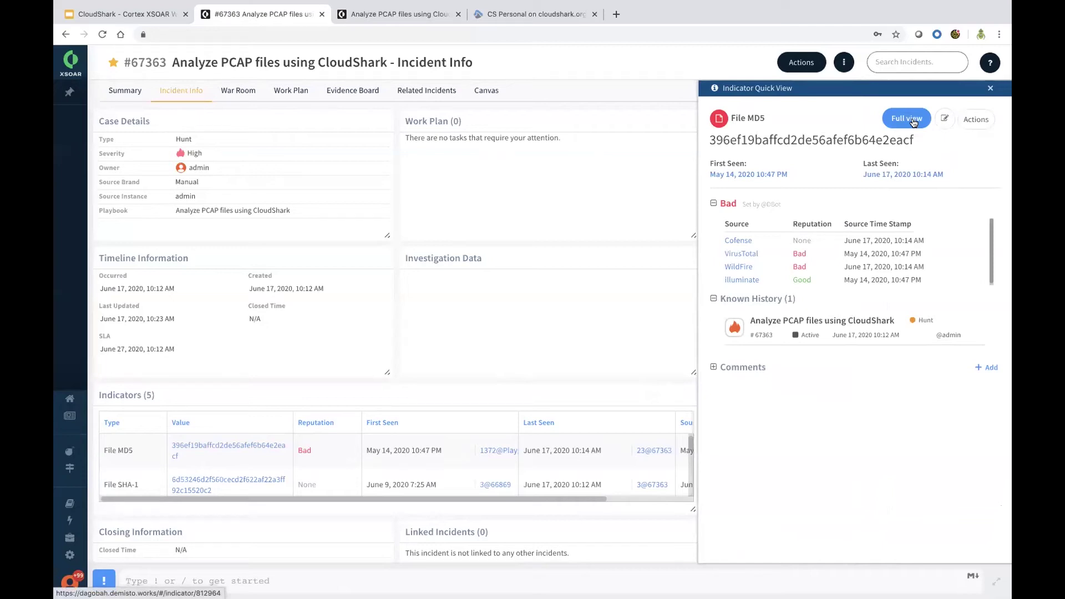
click(909, 119)
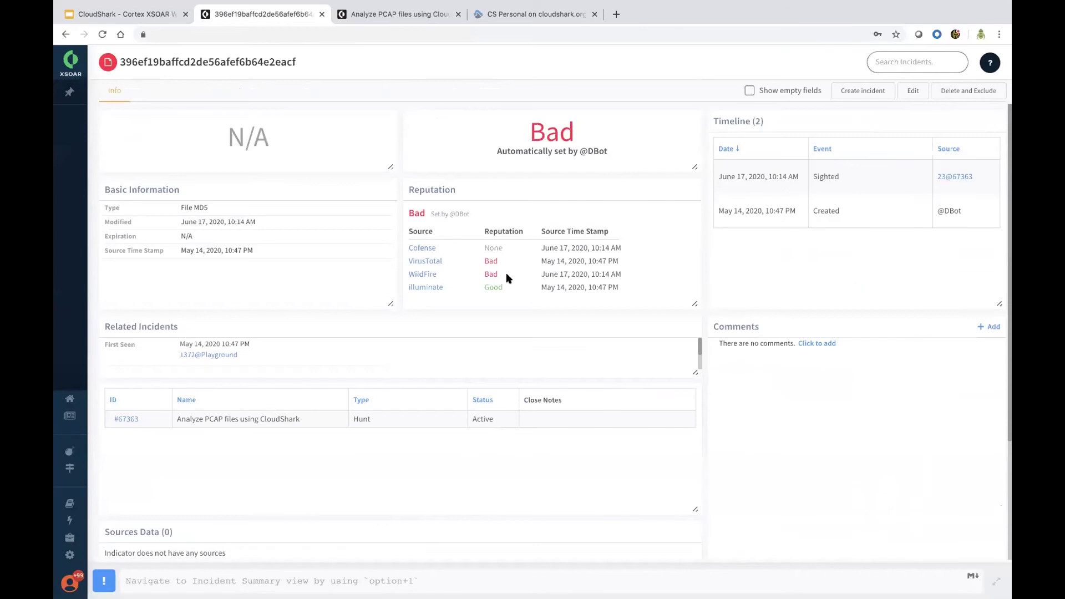
scroll(495, 268, down, 2)
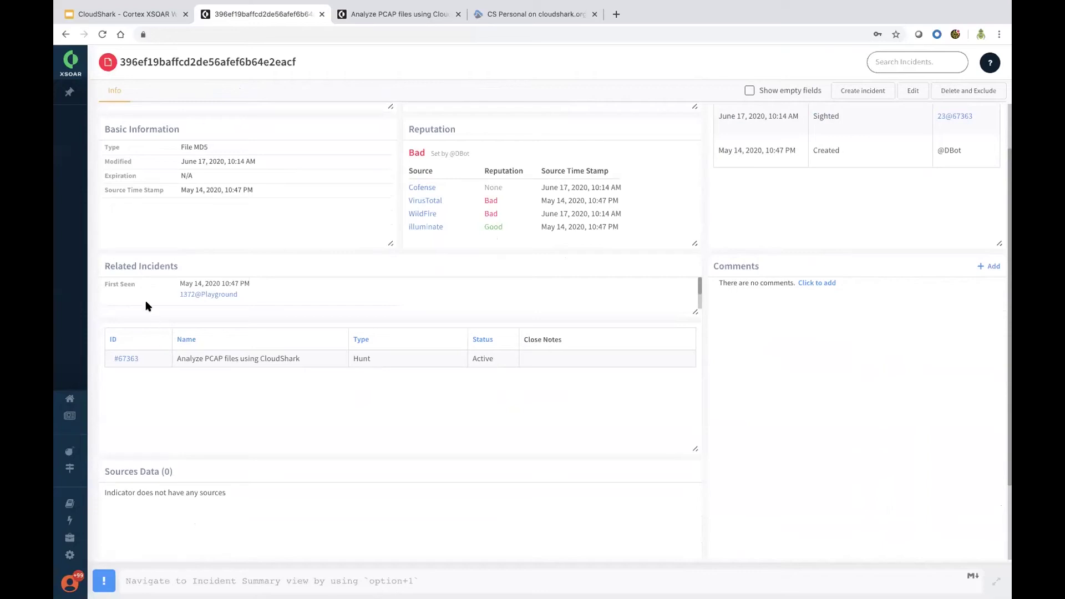
scroll(625, 238, up, 2)
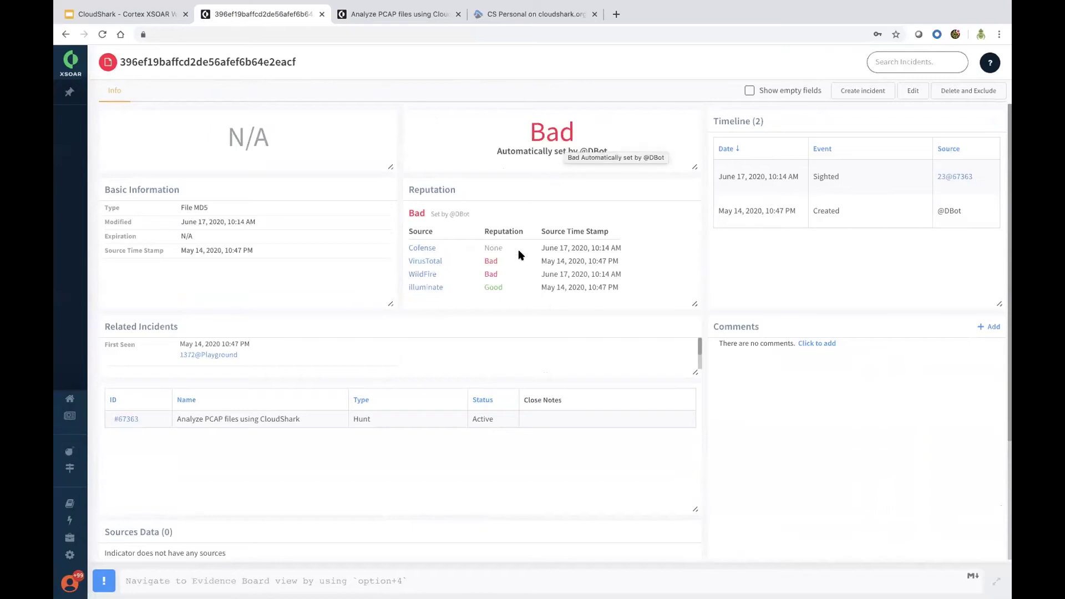
scroll(519, 253, down, 3)
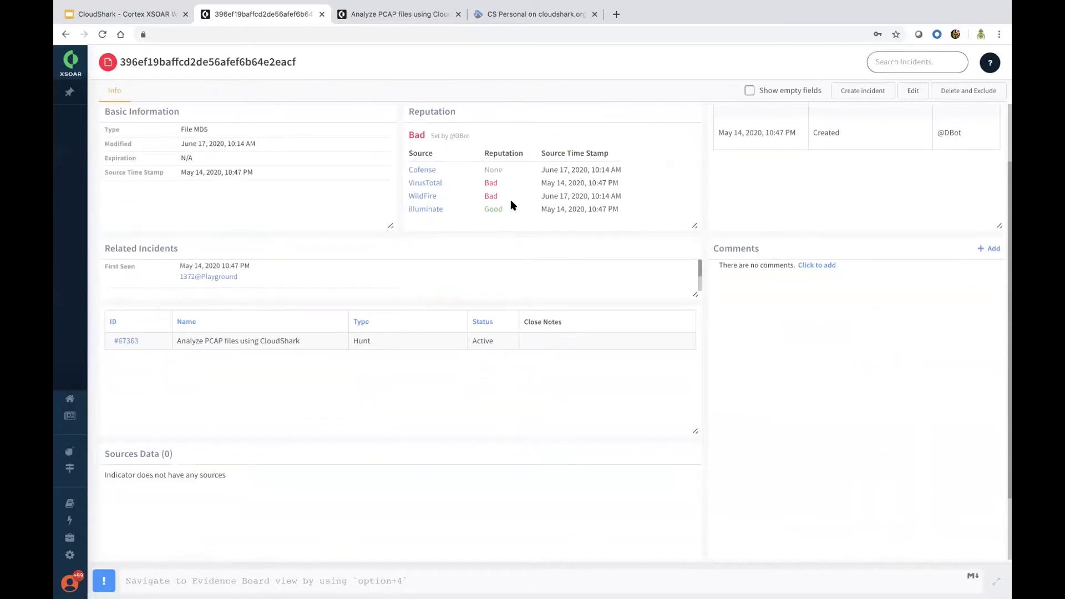
scroll(511, 205, up, 3)
- Open the Settings page and return to the starred incident "Analyze PCAP files using CloudShark"
mouse_move(58, 281)
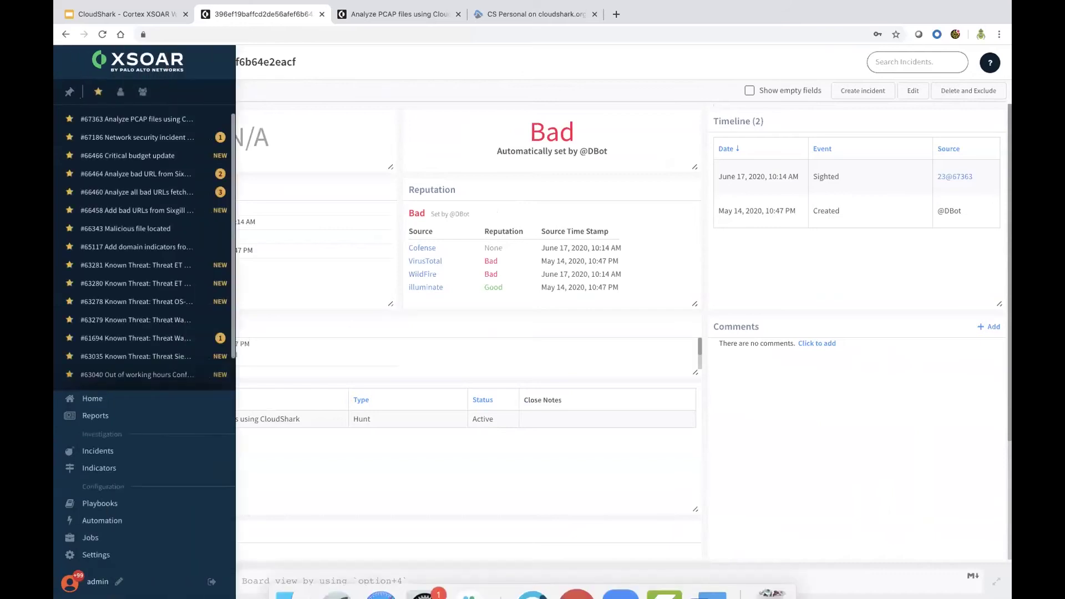
click(123, 557)
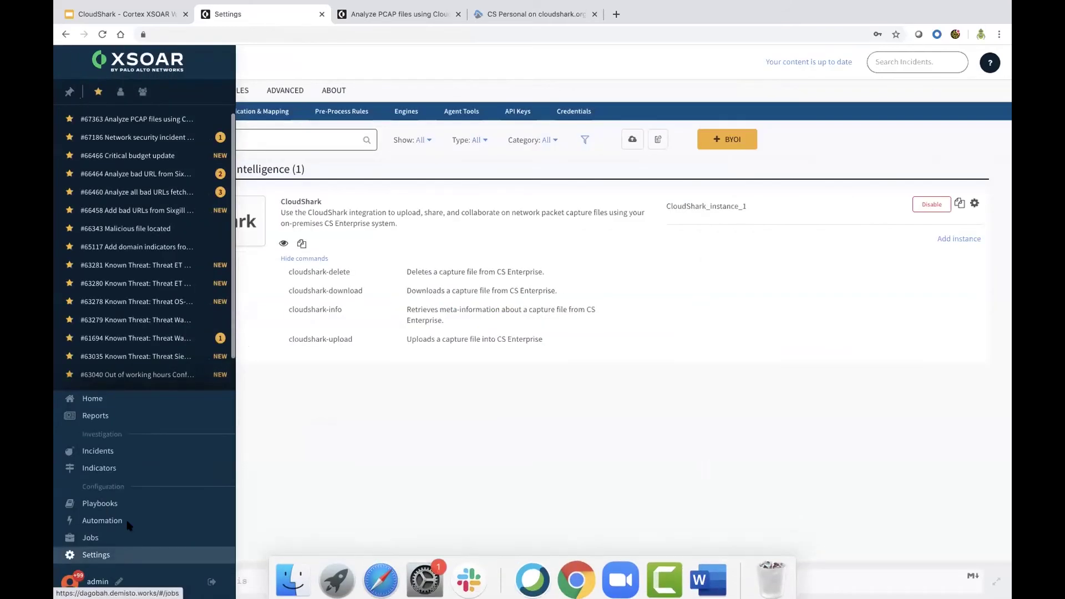
mouse_move(58, 161)
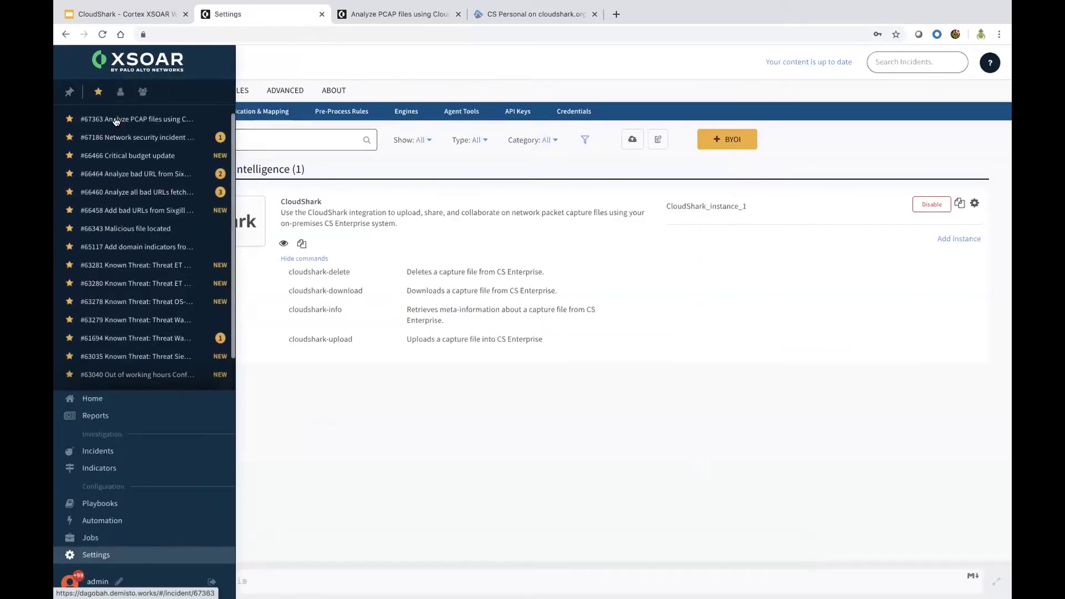
click(114, 119)
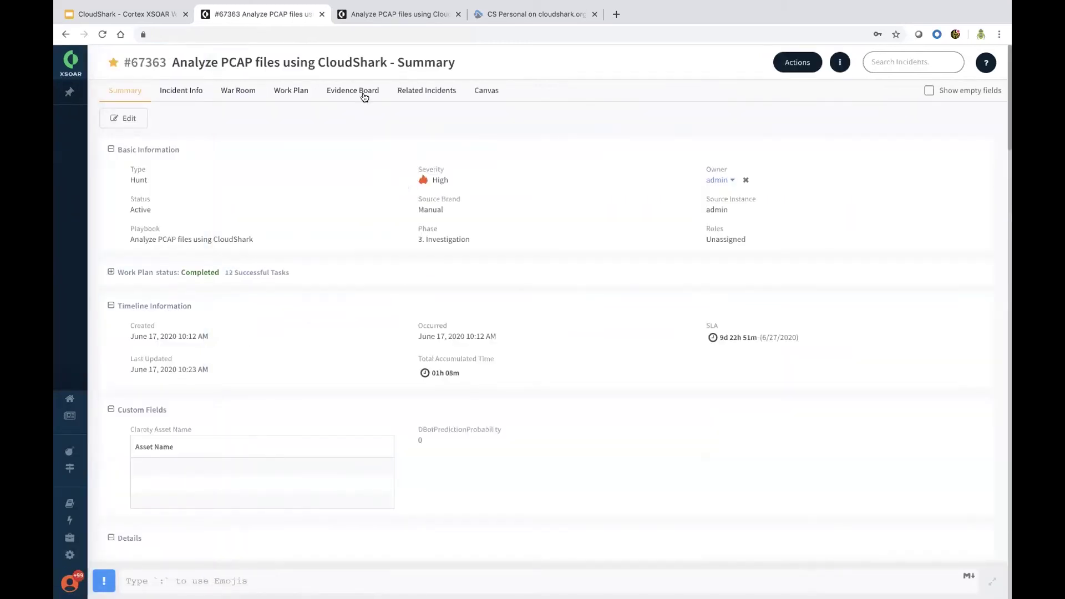
- View the incident's Related Incidents page and its exploration canvas of linked incidents and indicators
click(420, 99)
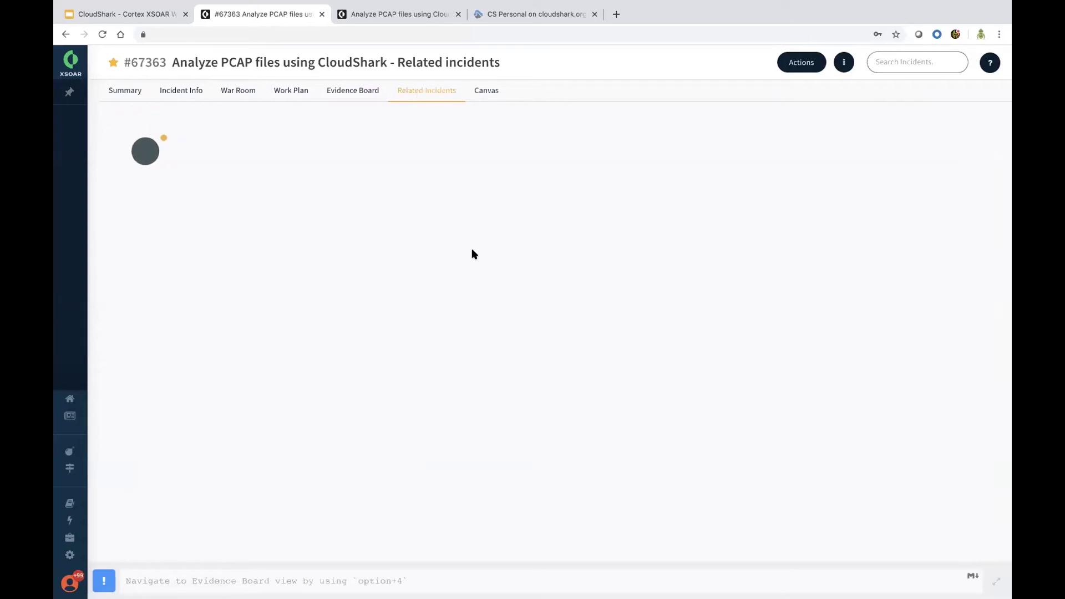
click(489, 92)
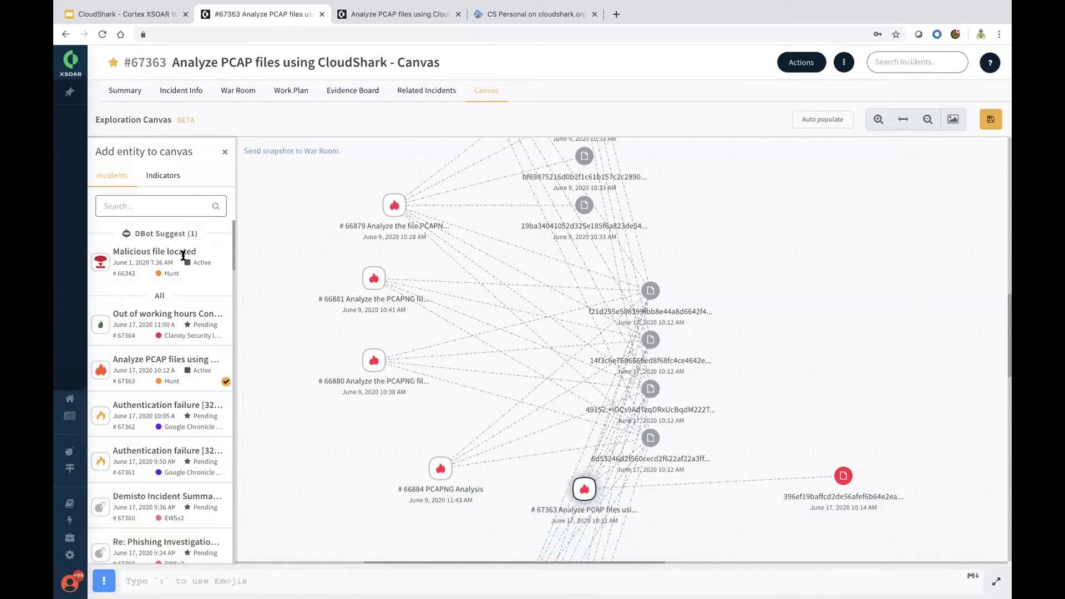
- Leave the canvas without saving its changes and view the incident's Work Plan
click(281, 92)
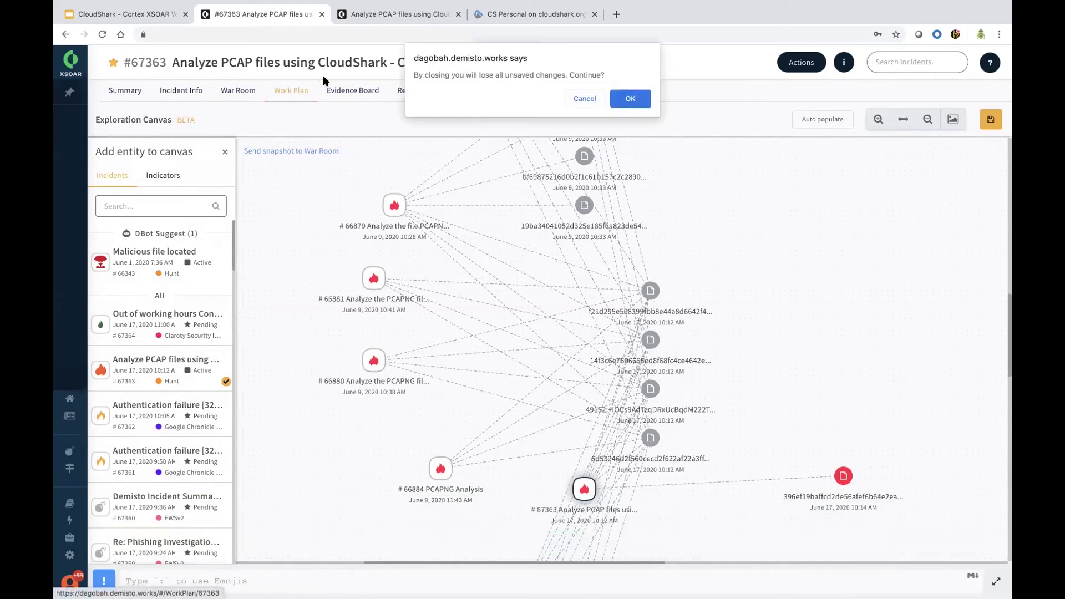
click(630, 99)
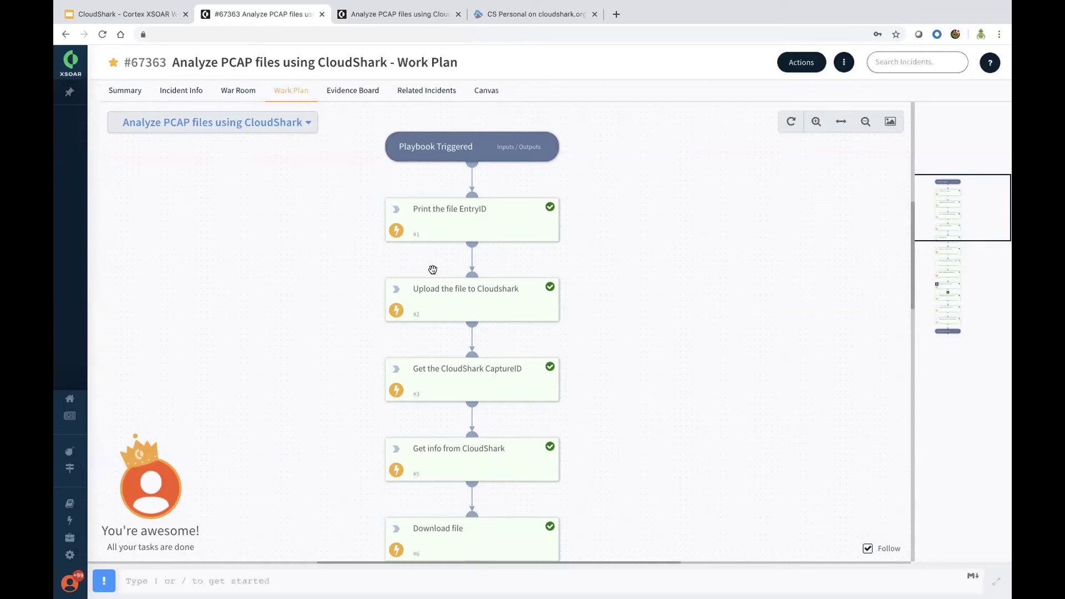
scroll(519, 274, down, 1)
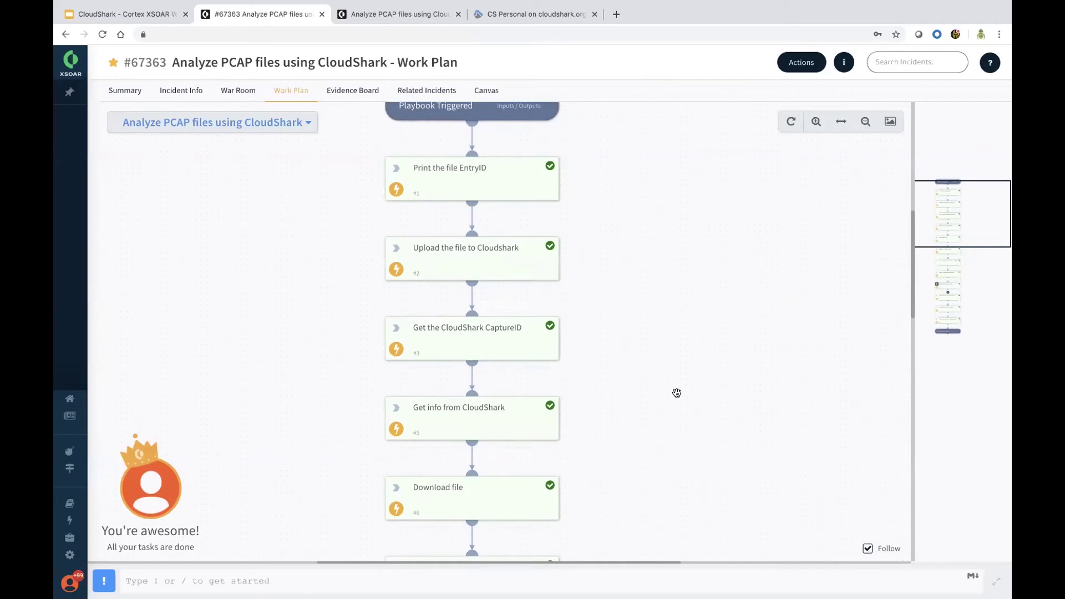
- Open the task details of "Upload the file to Cloudshark" in the Work Plan's playbook to view its result
scroll(677, 393, up, 1)
scroll(677, 393, down, 1)
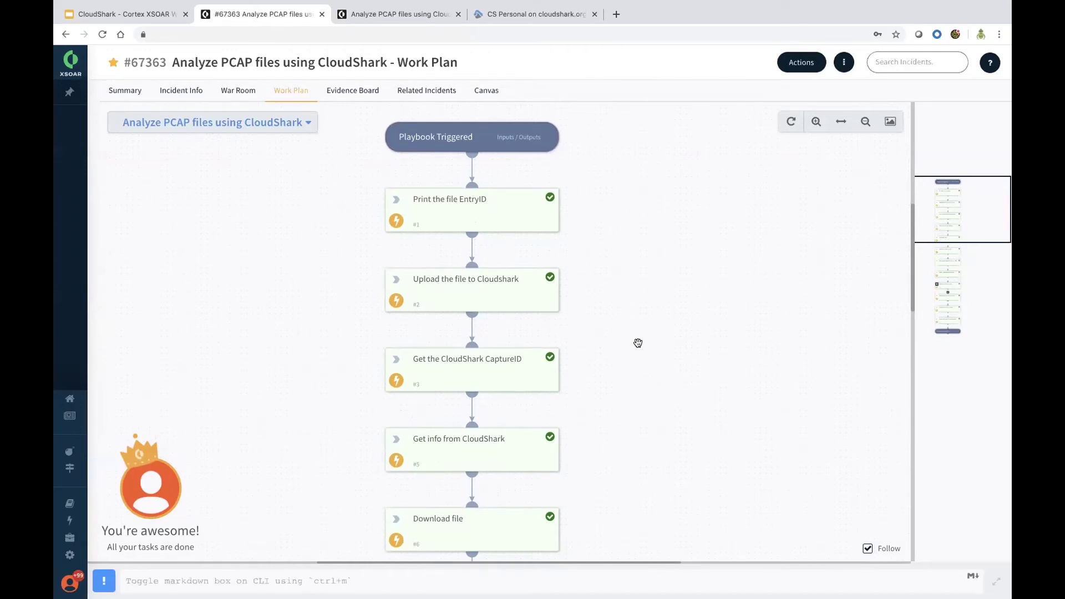
click(473, 295)
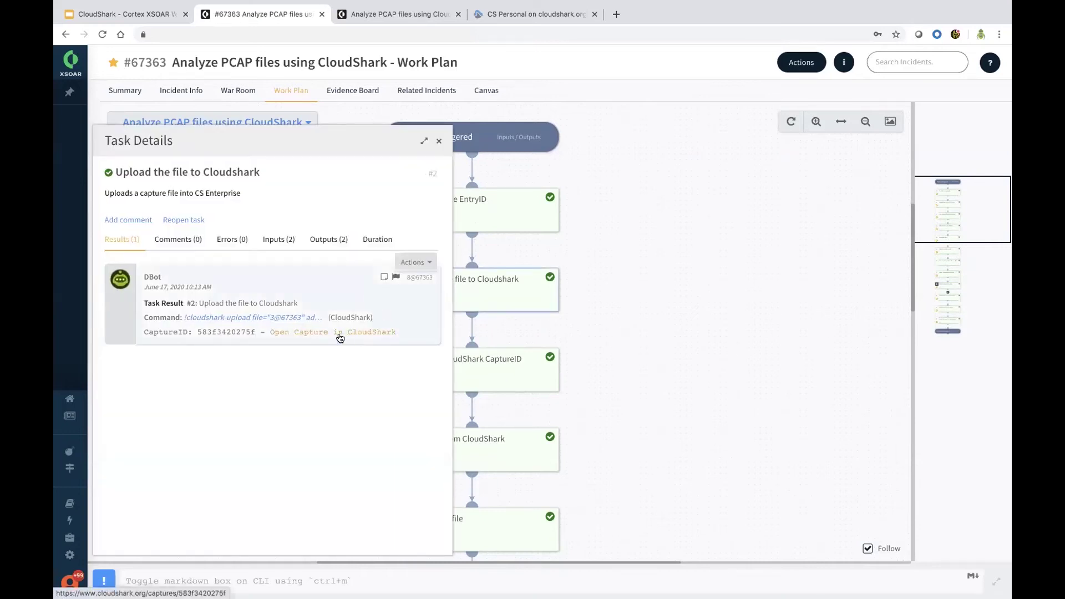
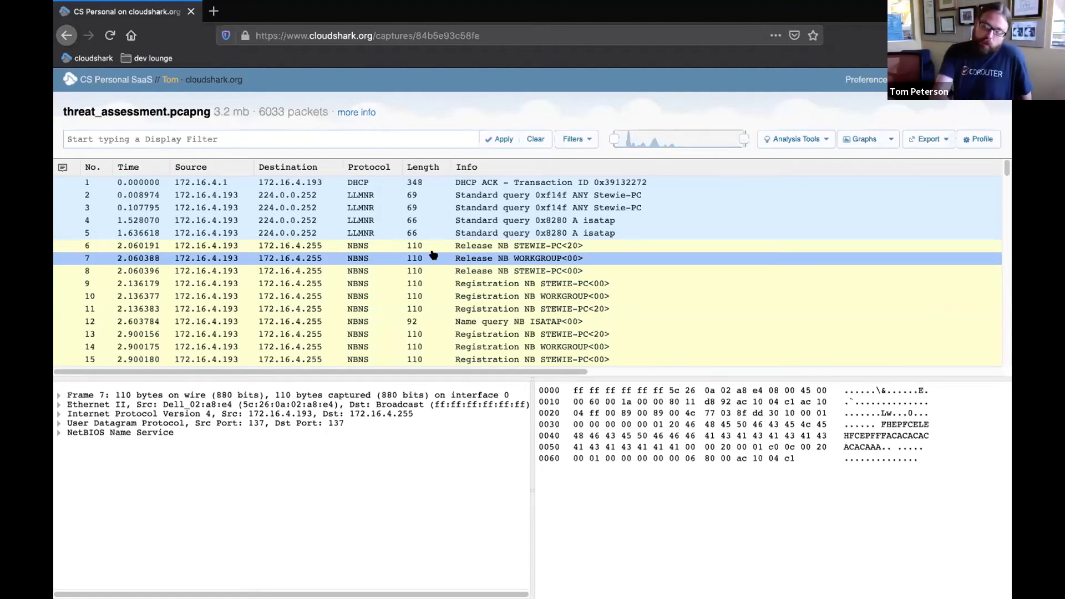
- In CloudShark, run Threat Assessment on the threat_assessment.pcapng capture and open its advanced threat analysis
click(649, 195)
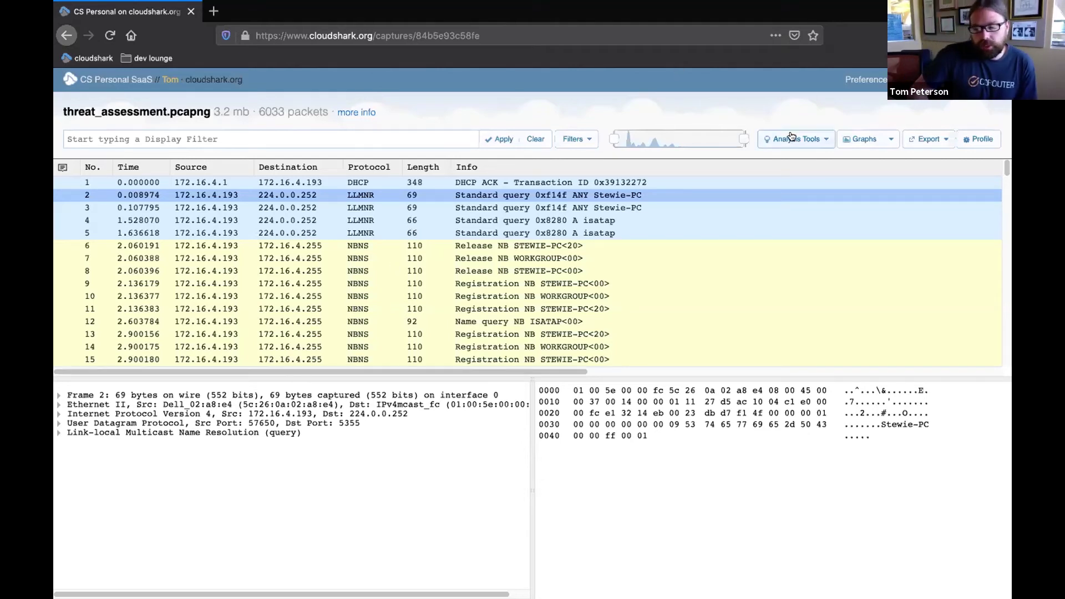
click(819, 142)
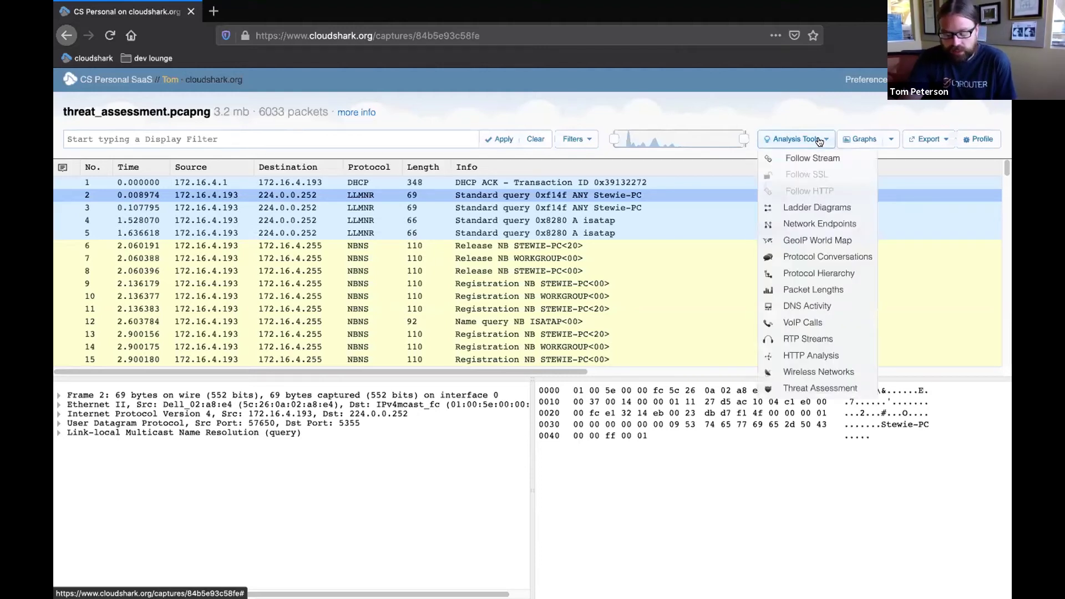
click(821, 388)
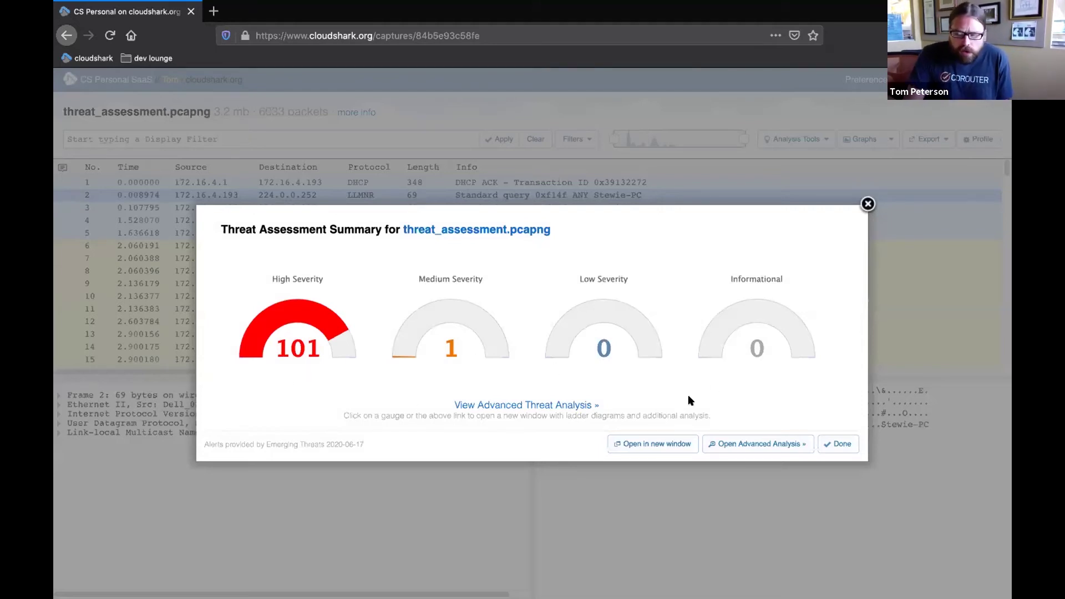
click(755, 443)
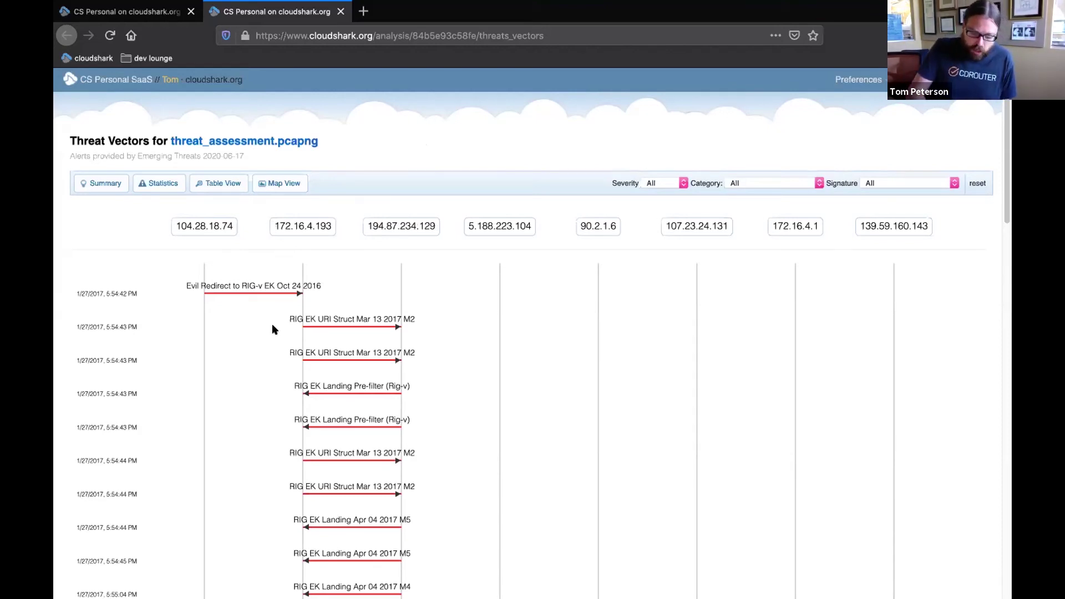
- Examine the threat vectors ladder diagram and open the details of the first "Evil Redirect to RIG-v EK Oct 24 2016" threat in a new window
scroll(272, 329, down, 3)
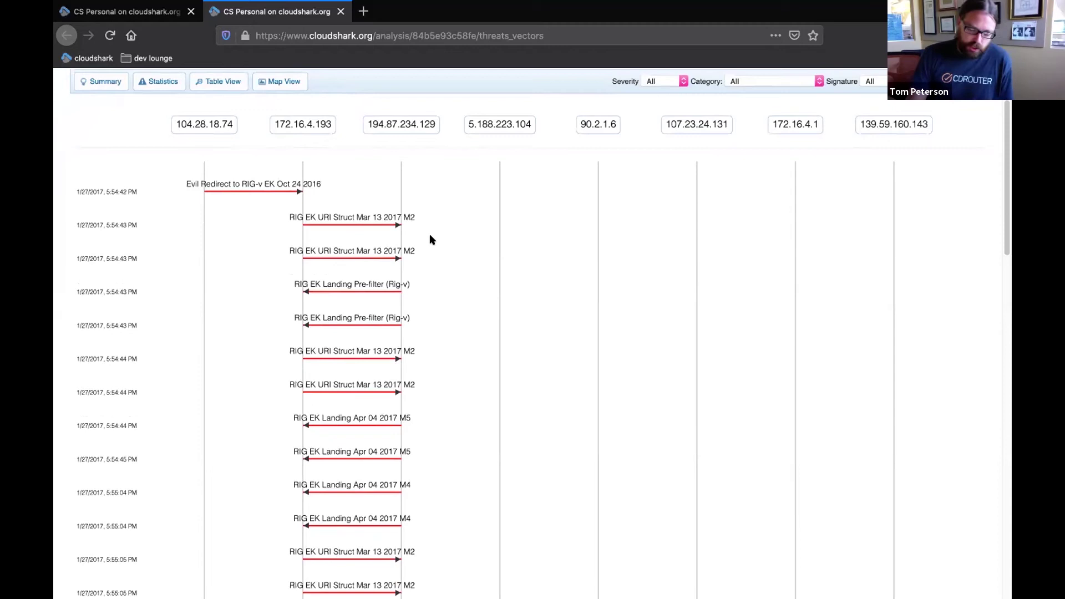
scroll(431, 240, down, 2)
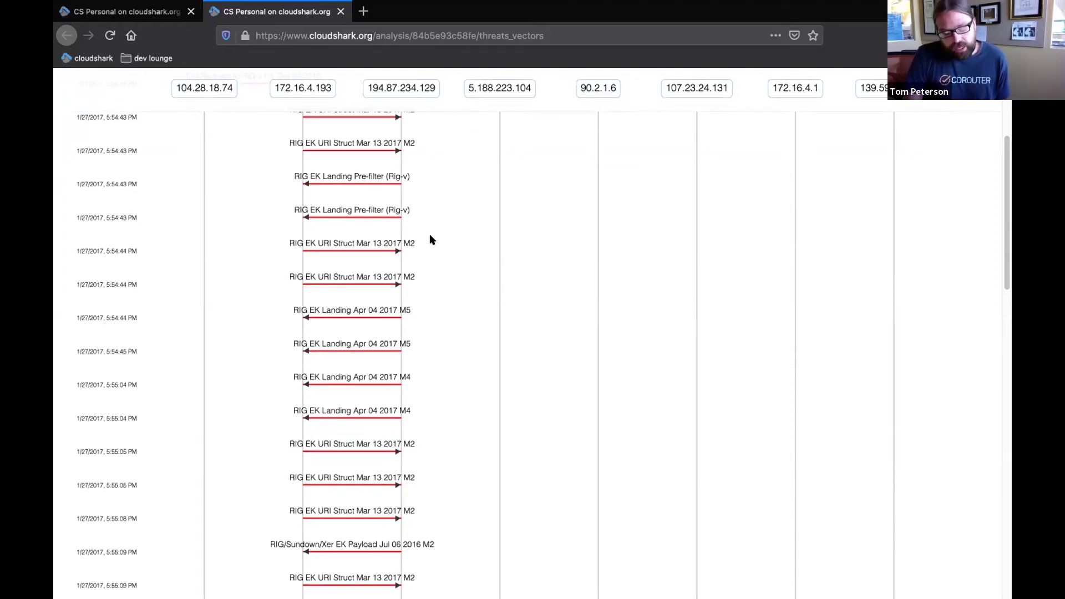
scroll(431, 240, down, 3)
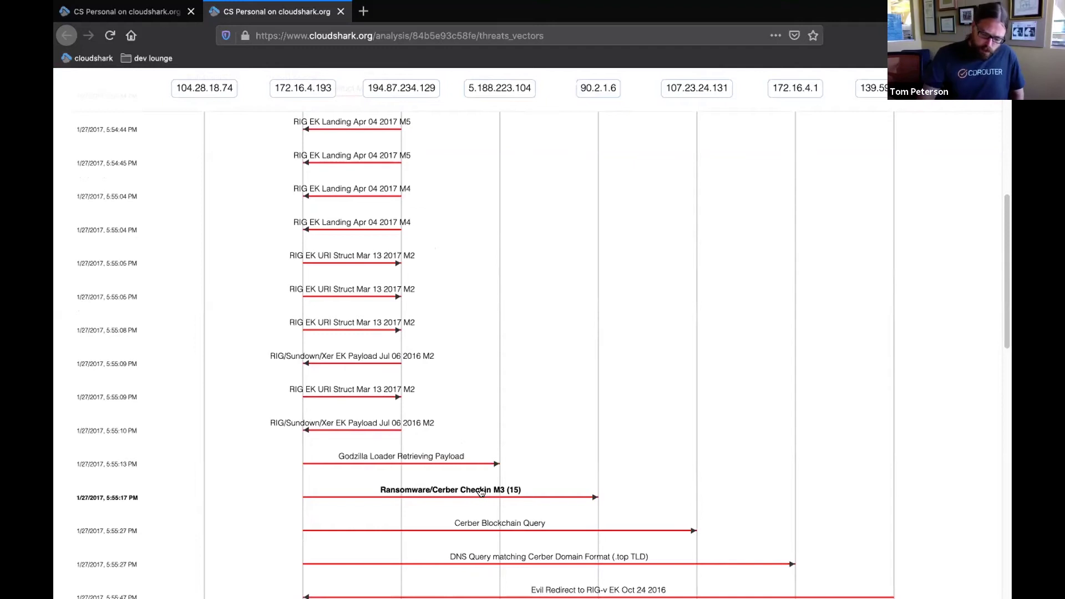
scroll(480, 492, up, 7)
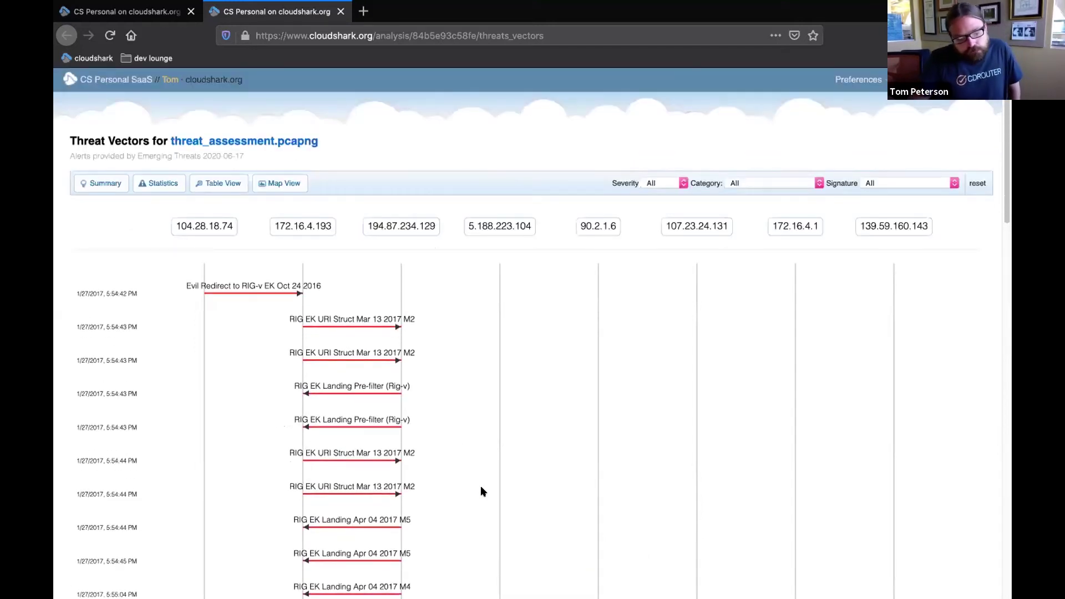
click(218, 286)
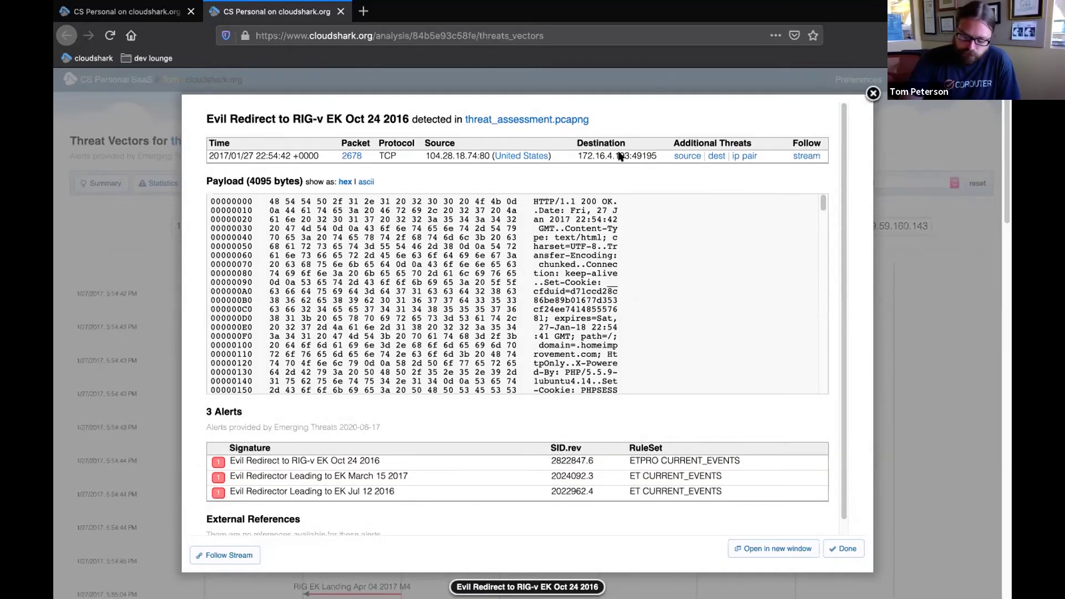
click(769, 548)
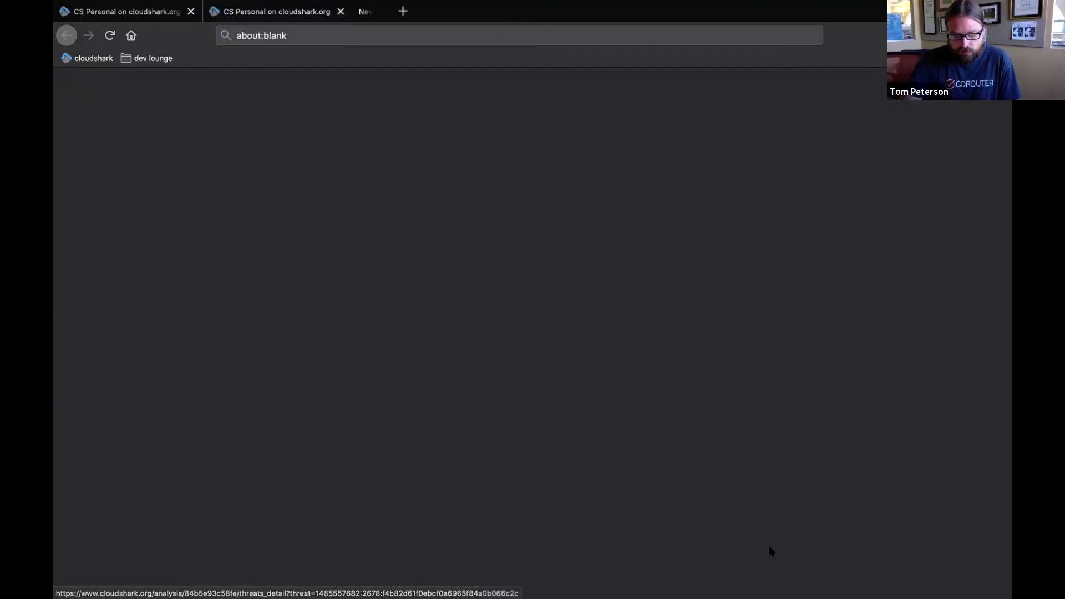